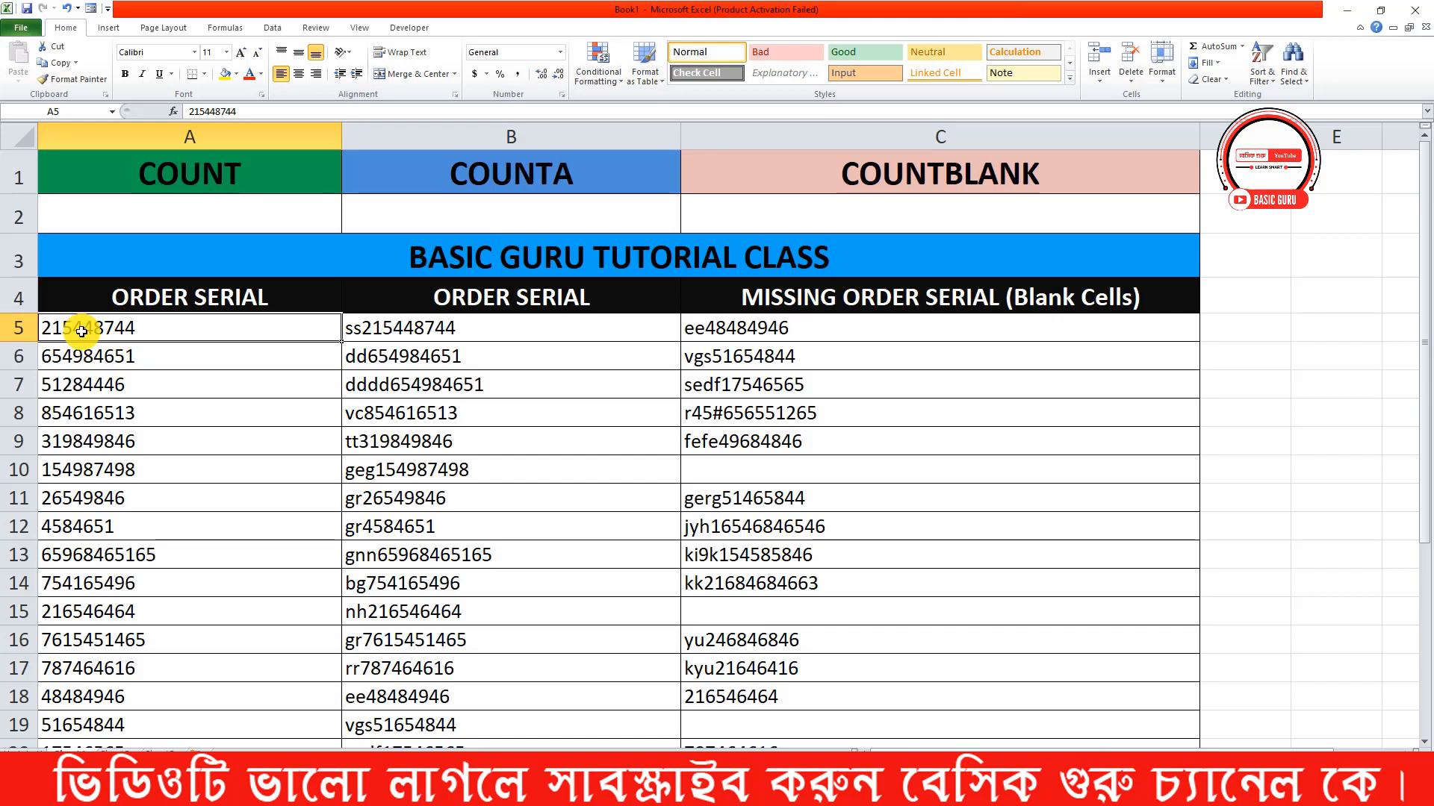
Examine the serials in the COUNT and COUNTA columns and the blank cells in the COUNTBLANK column.
left_click_drag(179, 326, 174, 697)
left_click(164, 330)
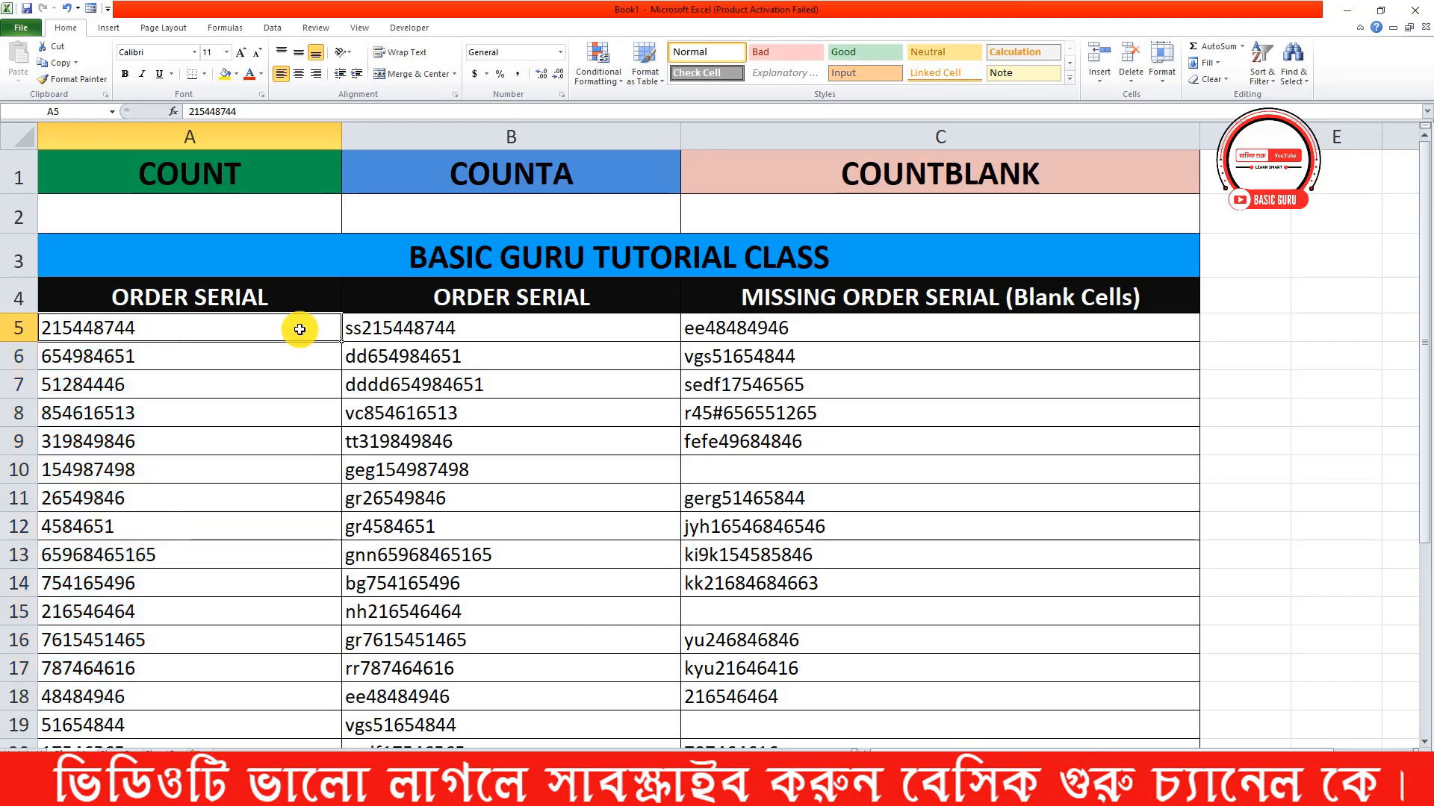
left_click(531, 182)
left_click(513, 338)
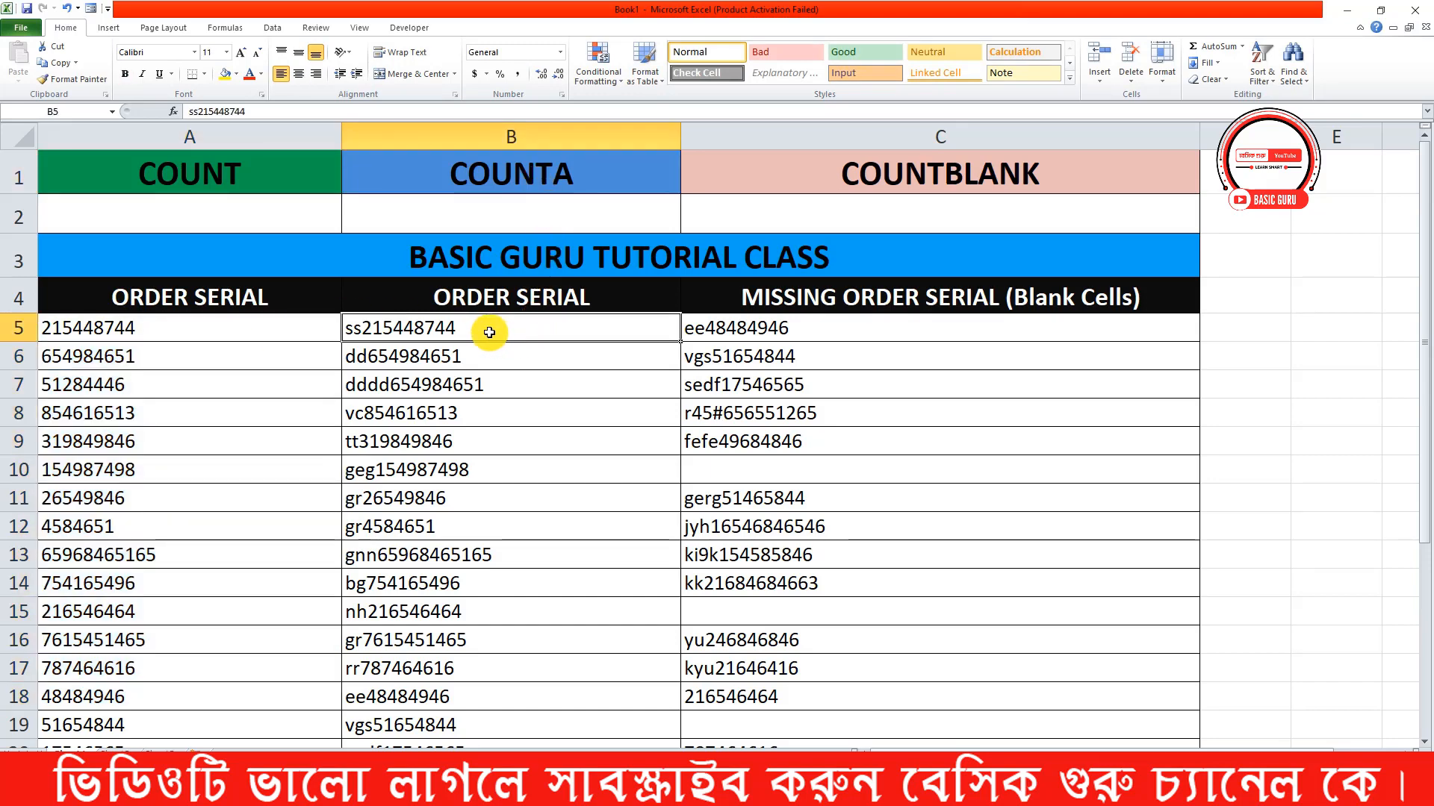
mouse_move(489, 332)
left_mouse_down()
mouse_move(505, 502)
mouse_move(545, 602)
mouse_move(651, 586)
left_mouse_up()
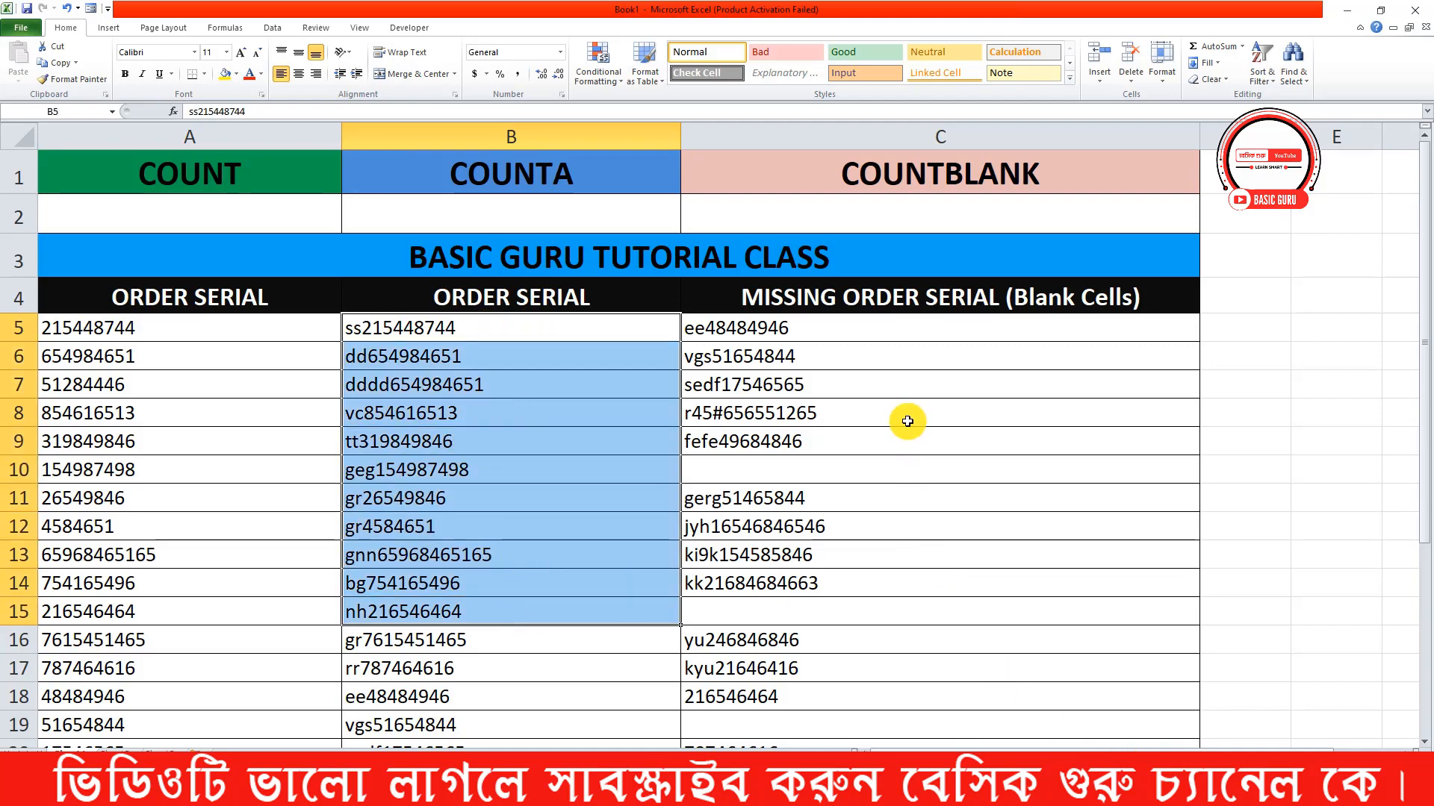
left_click_drag(854, 328, 854, 282)
scroll(871, 538, "down", 5)
scroll(810, 438, "up", 4)
left_click(781, 342)
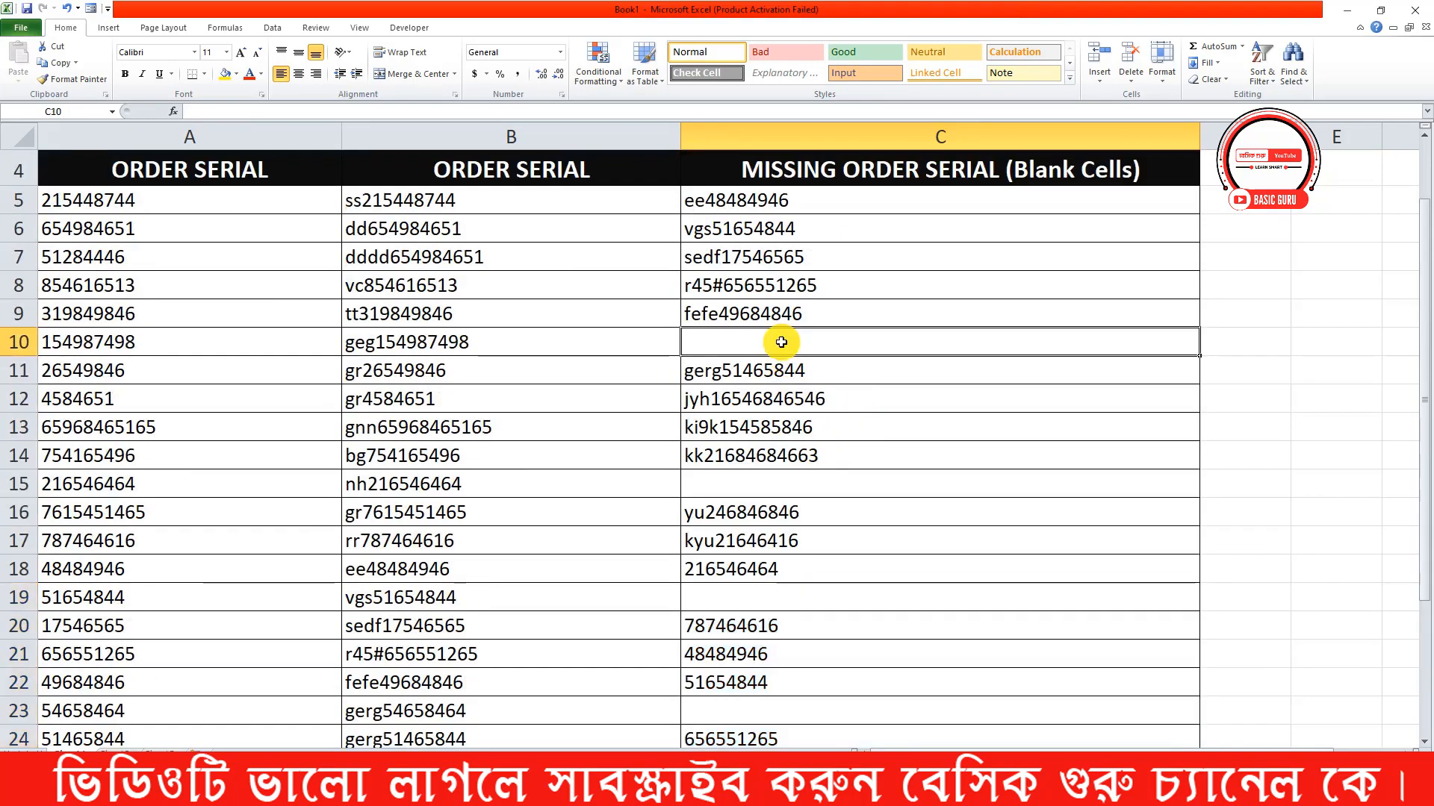
left_click(764, 484)
left_click(777, 595)
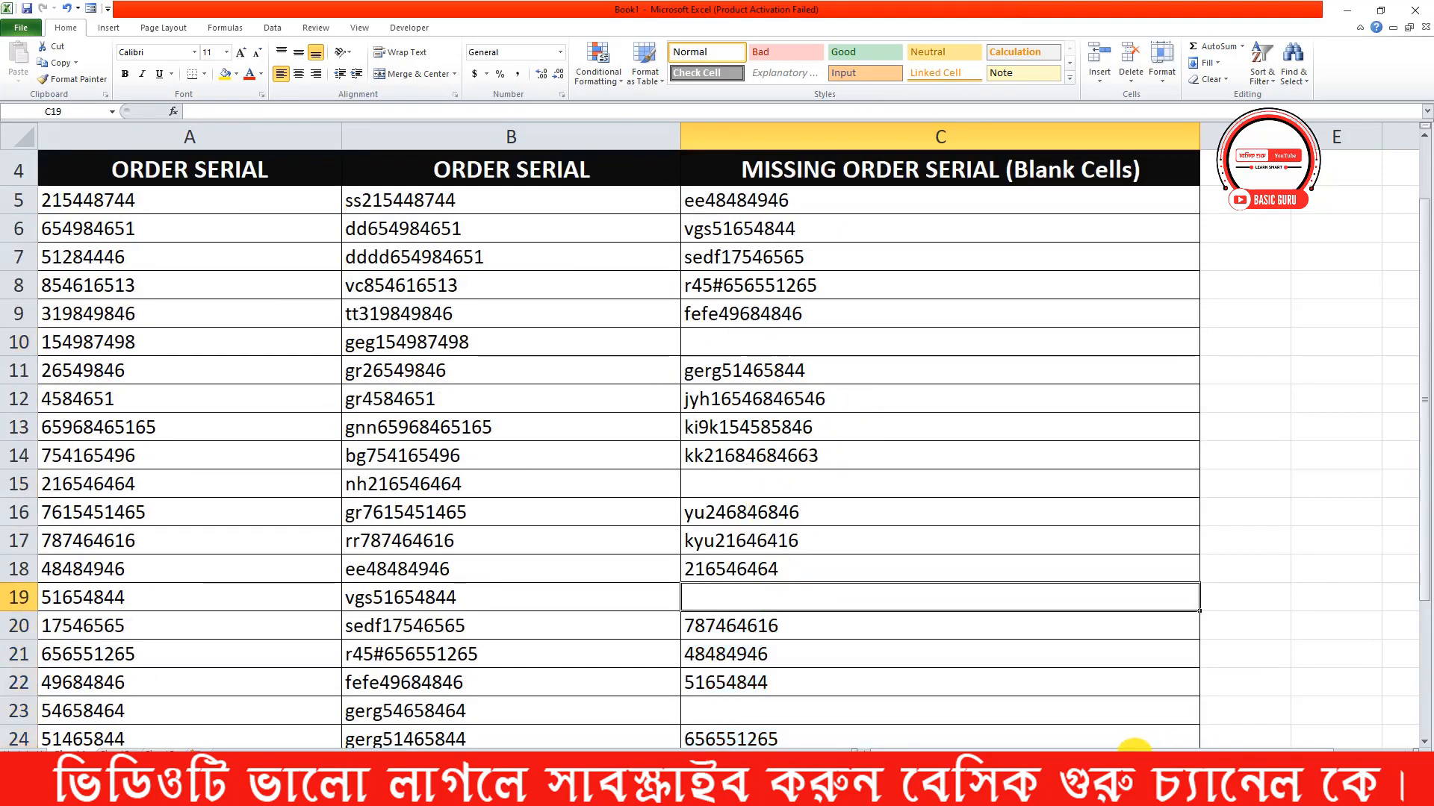
scroll(906, 579, "down", 4)
scroll(864, 556, "up", 5)
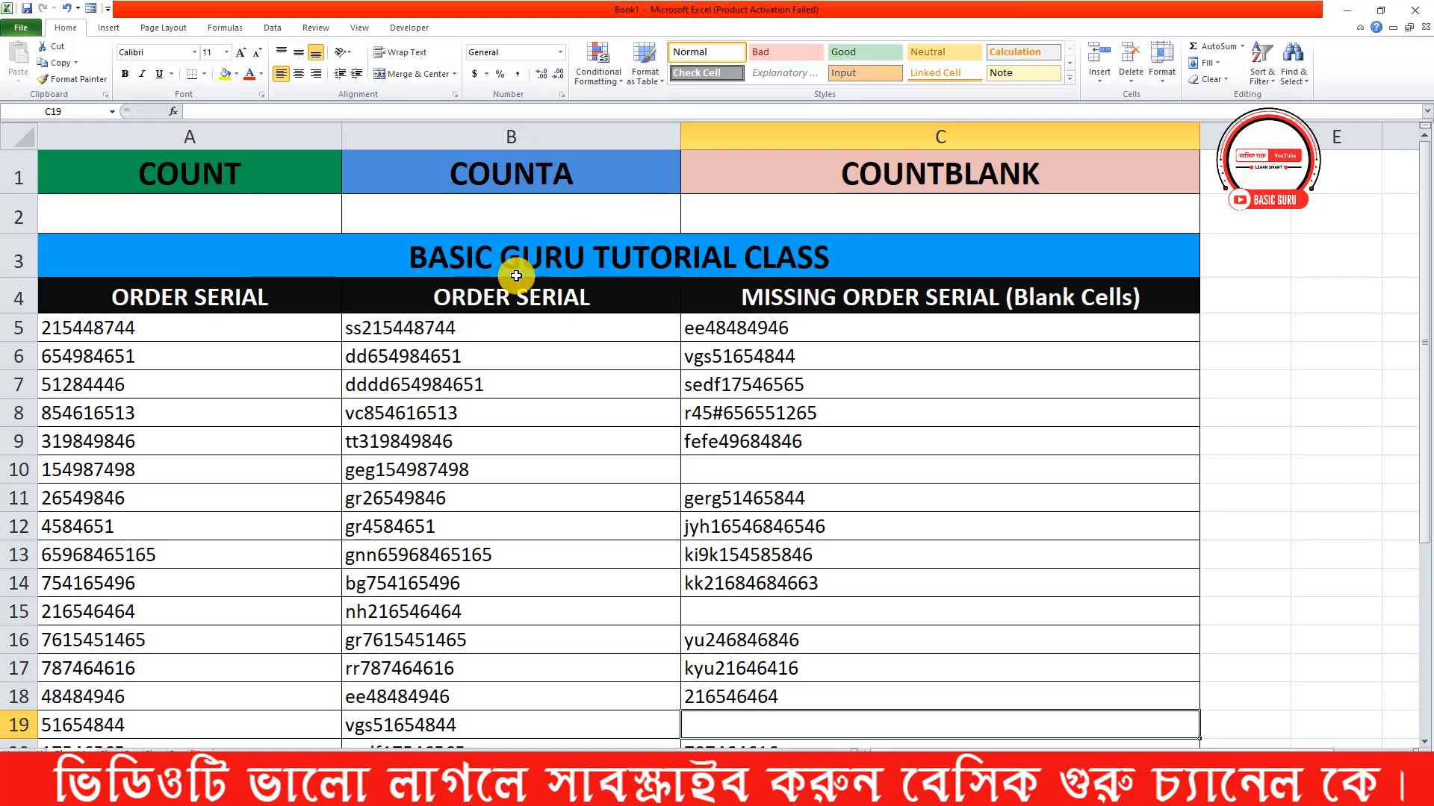
Enter the formula =COUNT(A5:A30) in cell A2 to count the numeric order serials in column A.
left_click(225, 215)
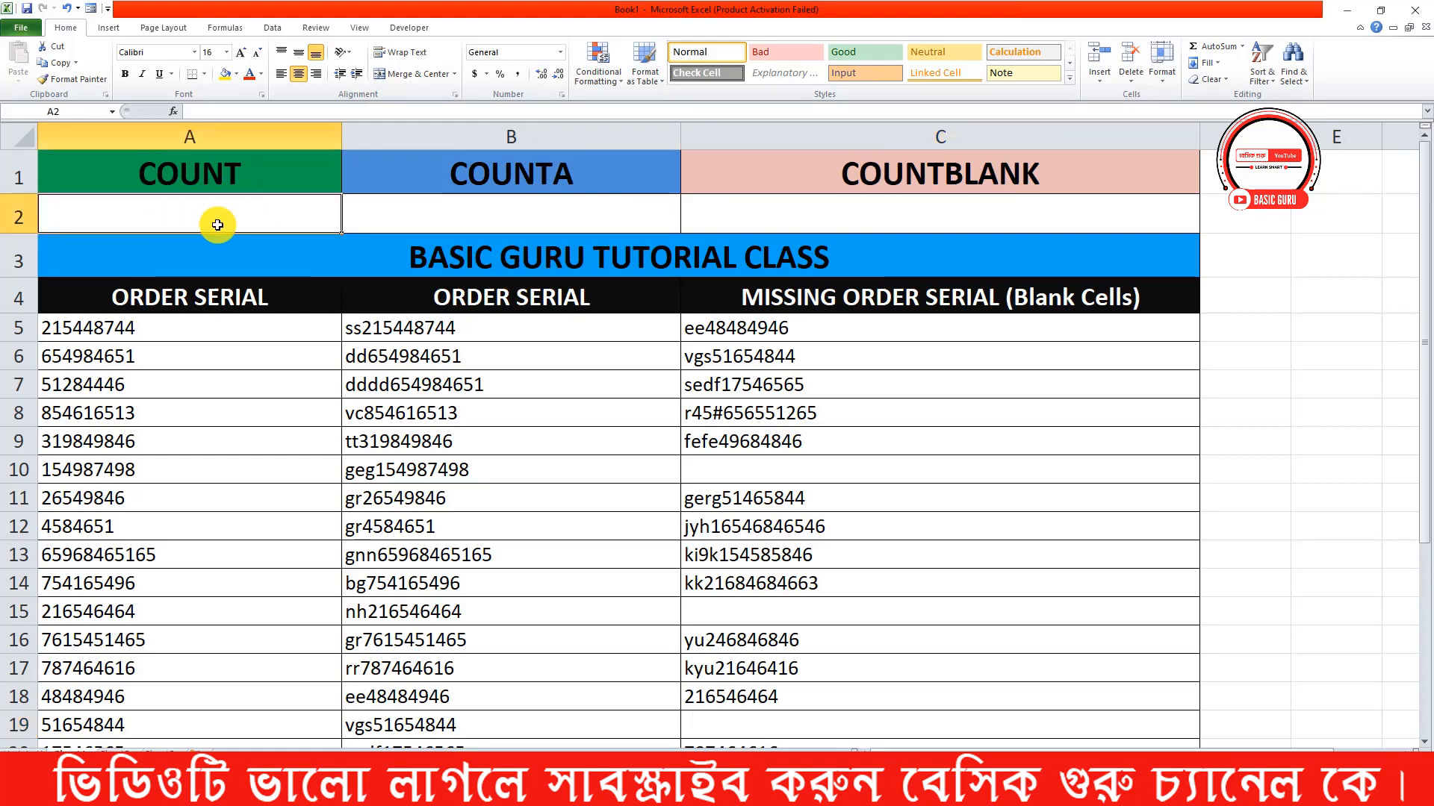
type("=")
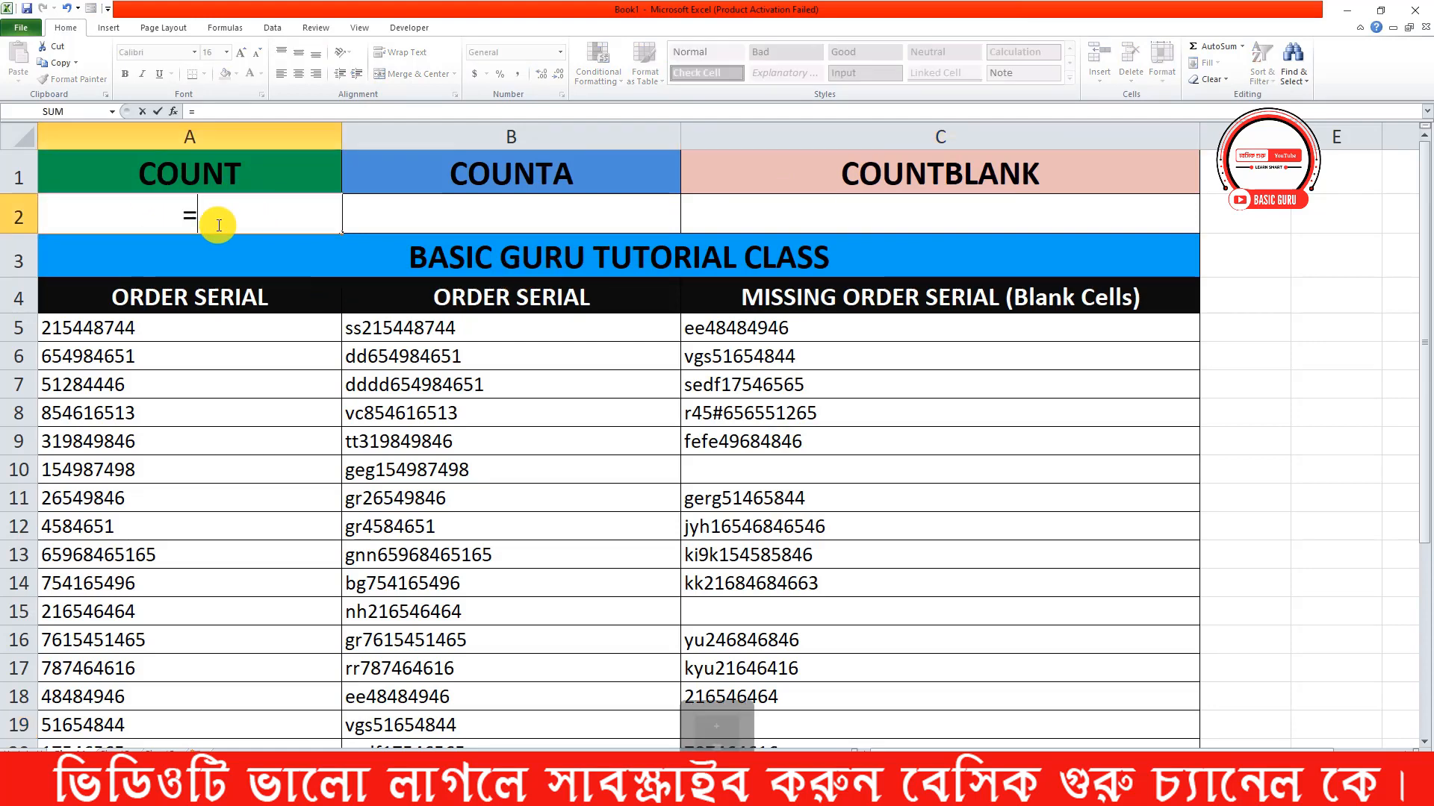
type("co")
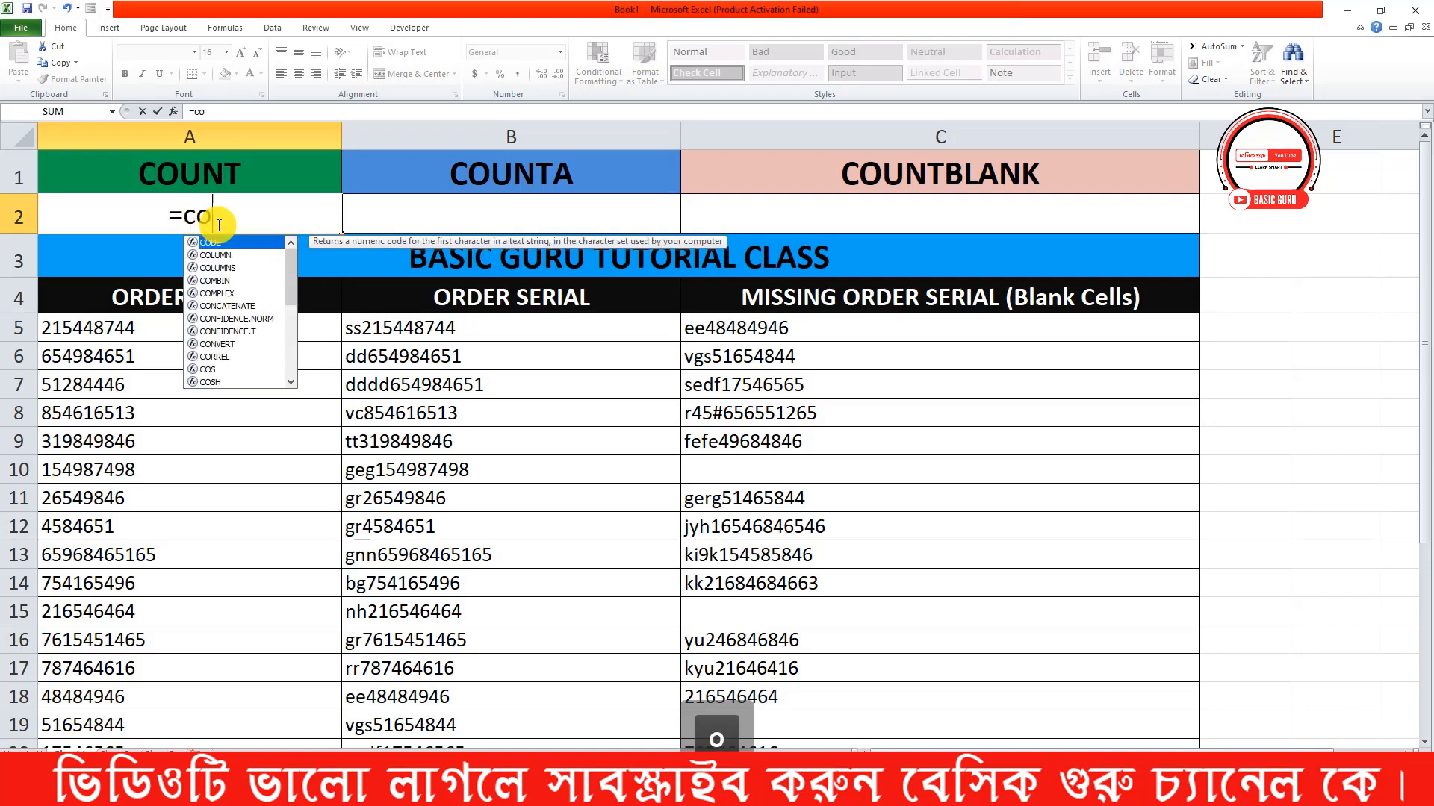
type("unt")
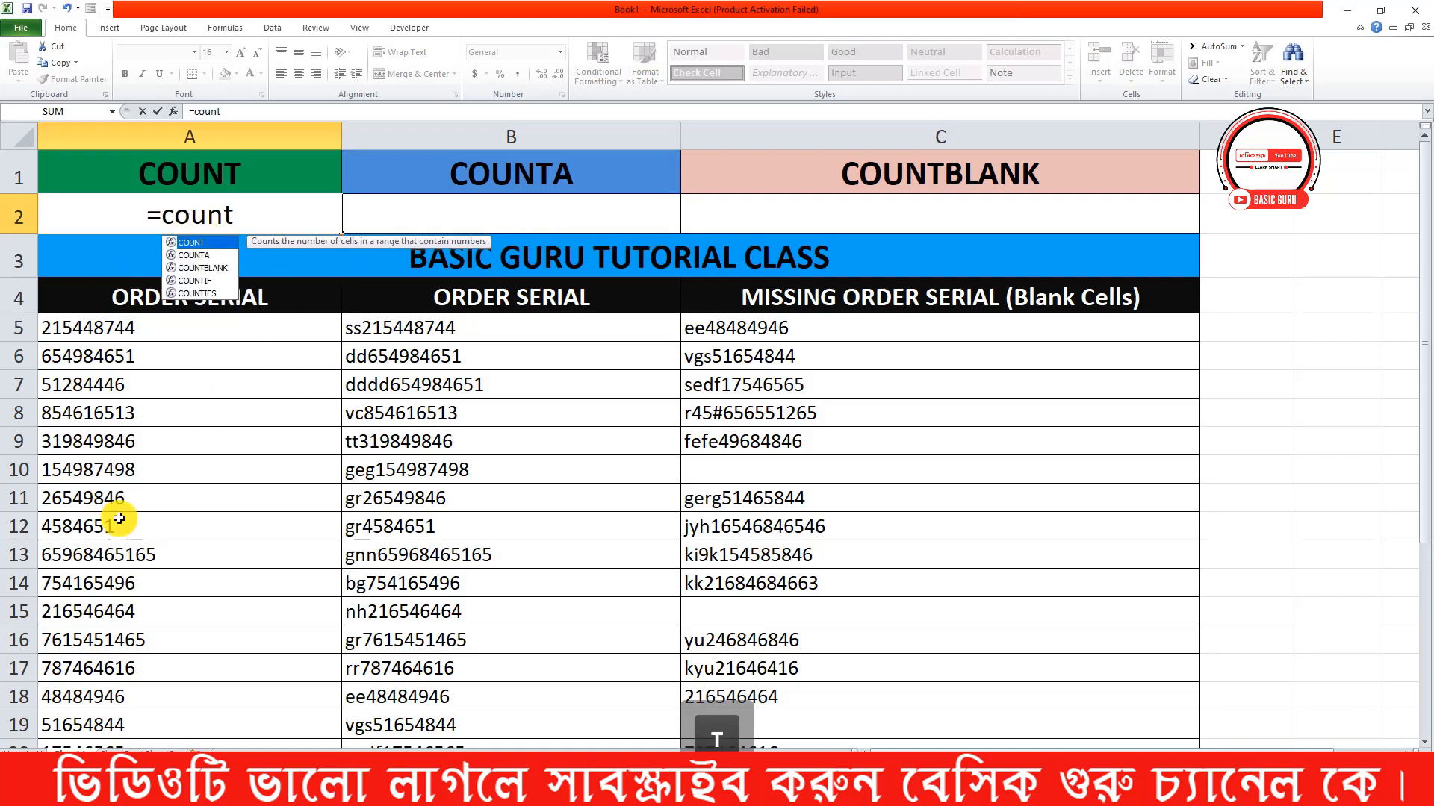
double_click(189, 244)
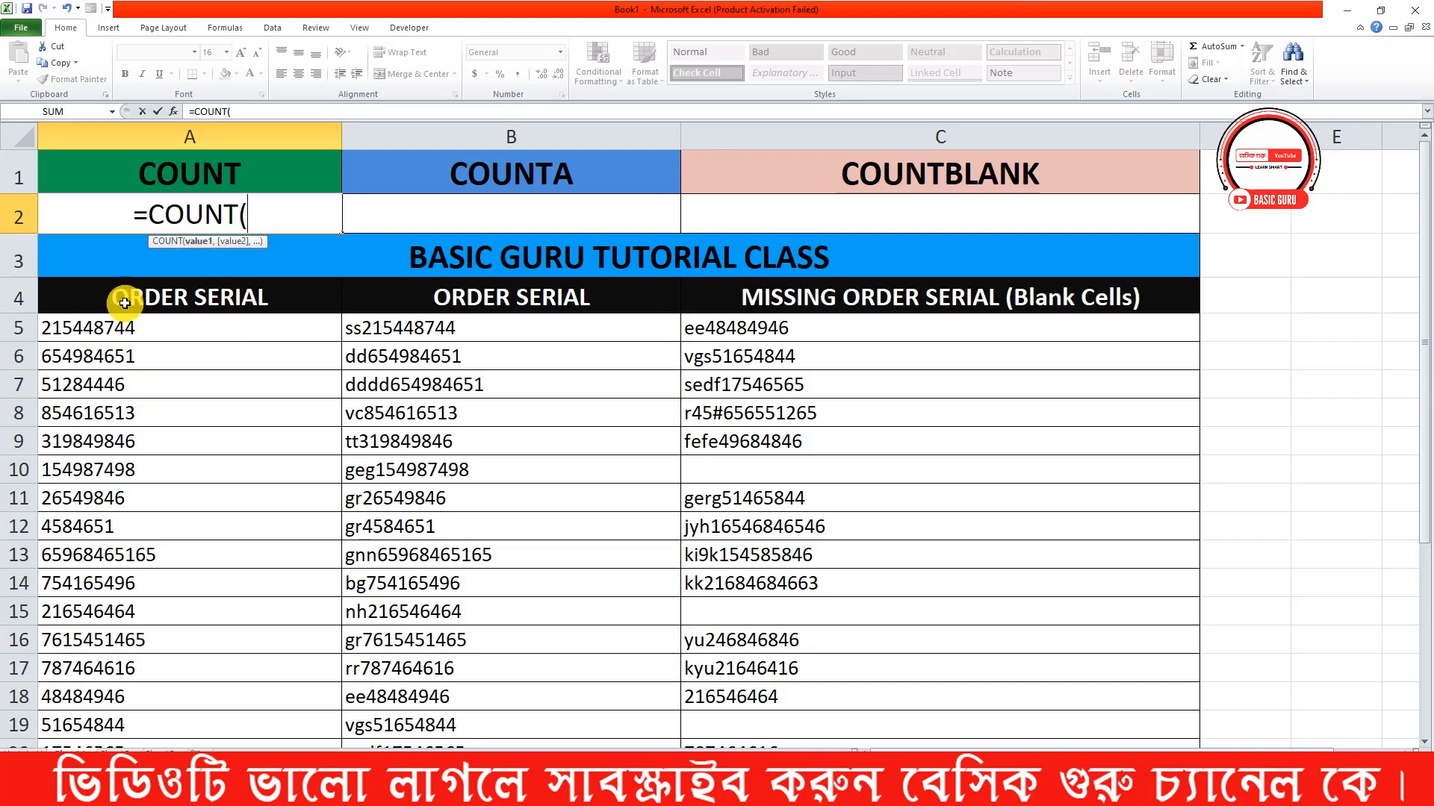
left_click_drag(159, 326, 166, 730)
scroll(218, 441, "up", 4)
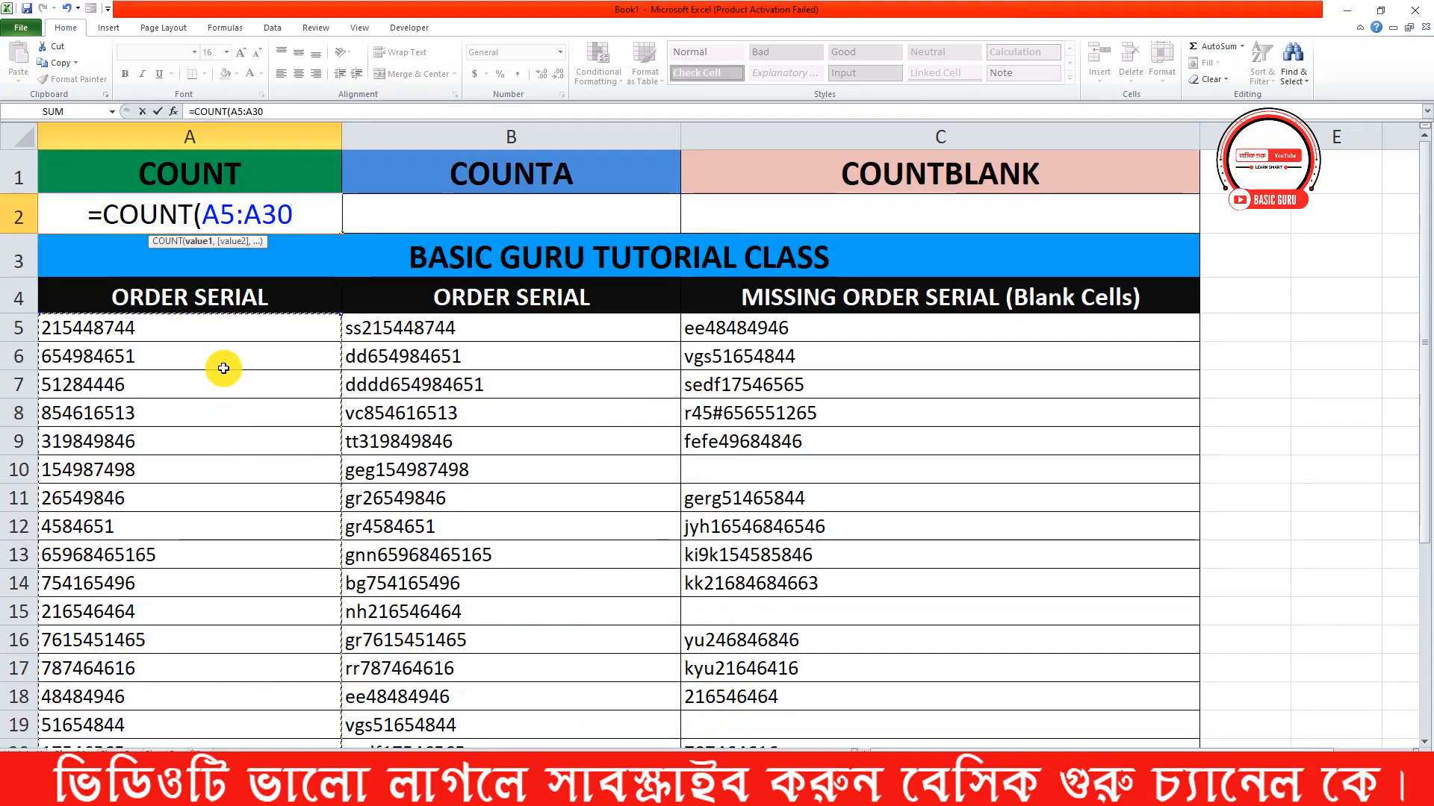
key("shift")
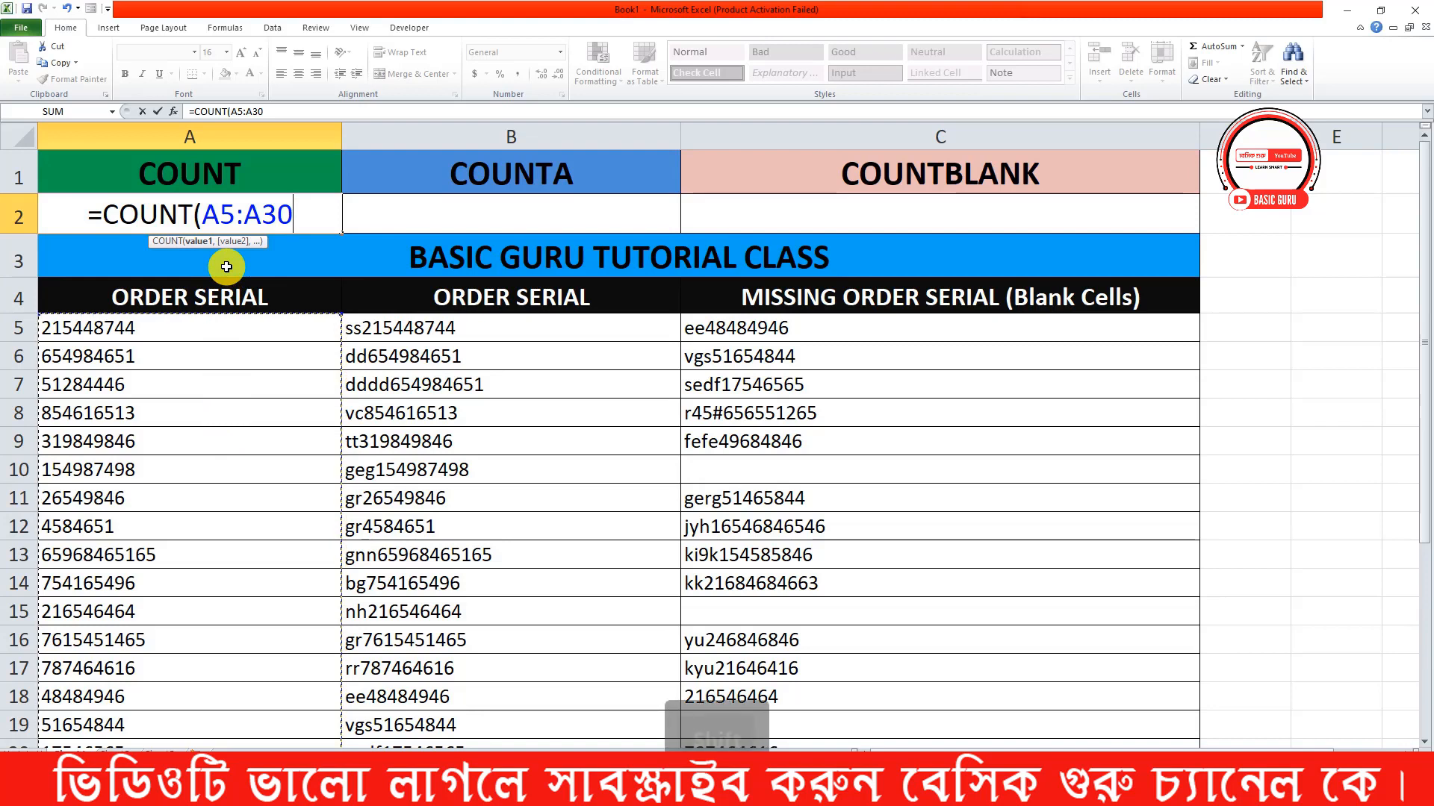
type(")")
key("Return")
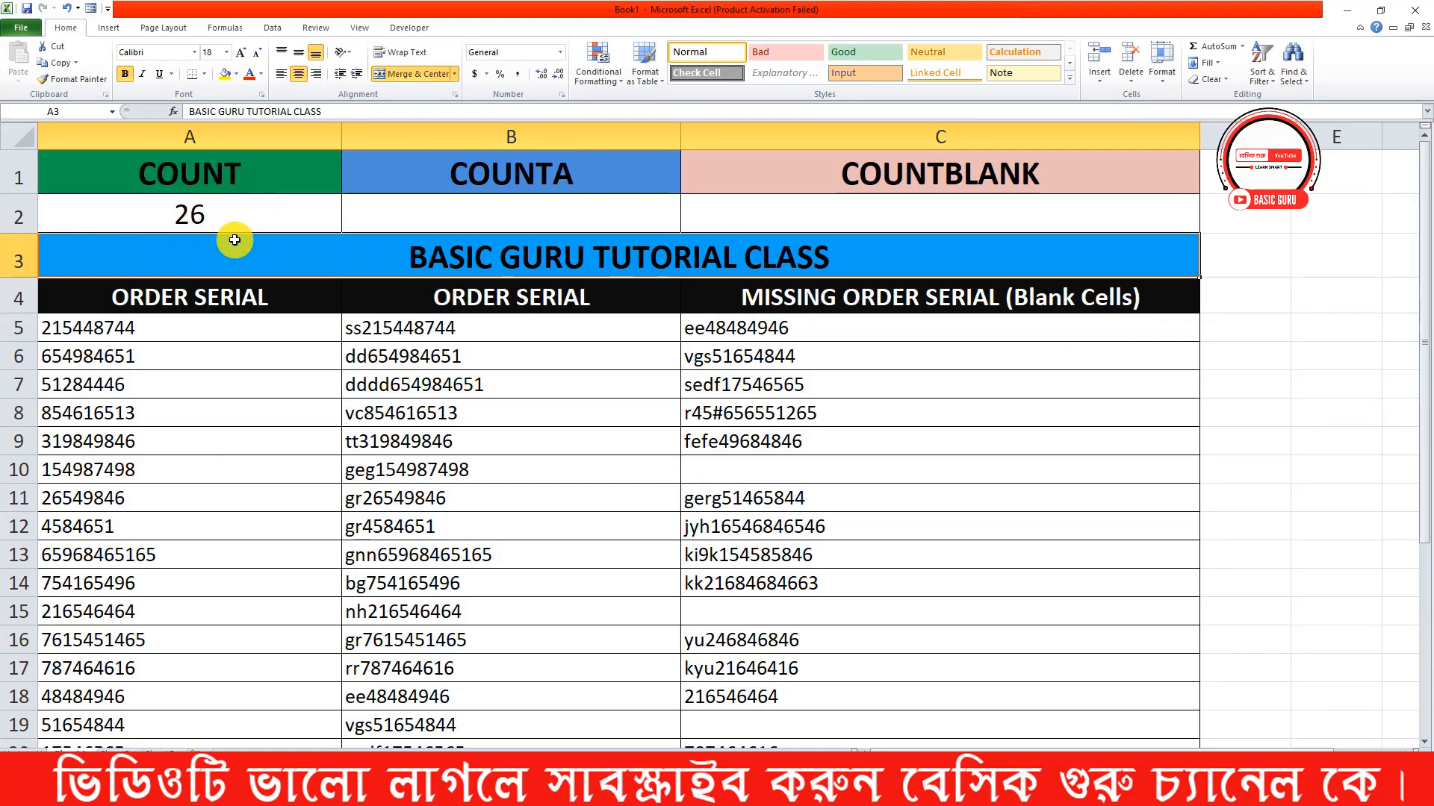
Check the first and last serials of the column A list, and clear the serial in cell A11.
left_click(153, 325)
scroll(175, 373, "down", 6)
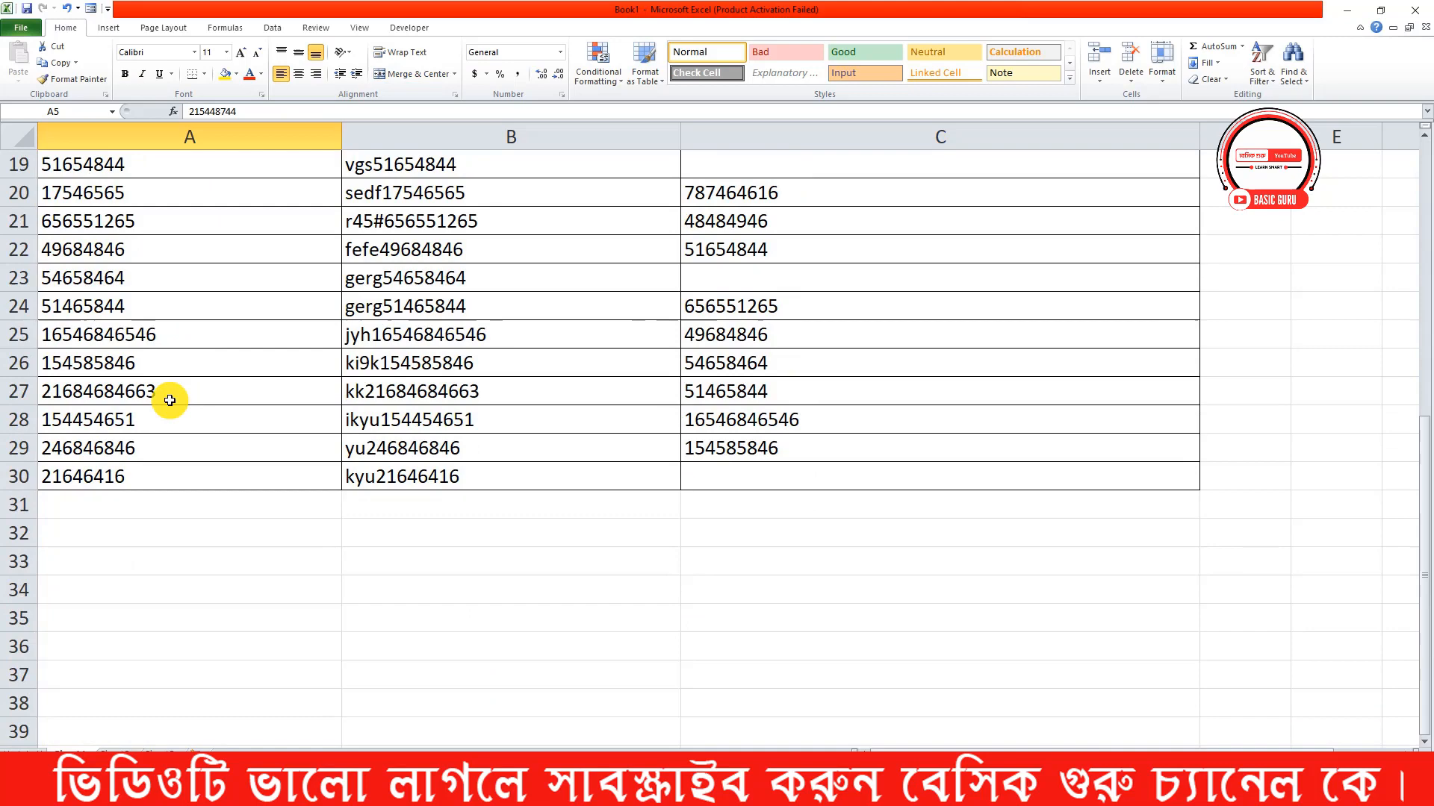
left_click(142, 474)
scroll(153, 471, "up", 6)
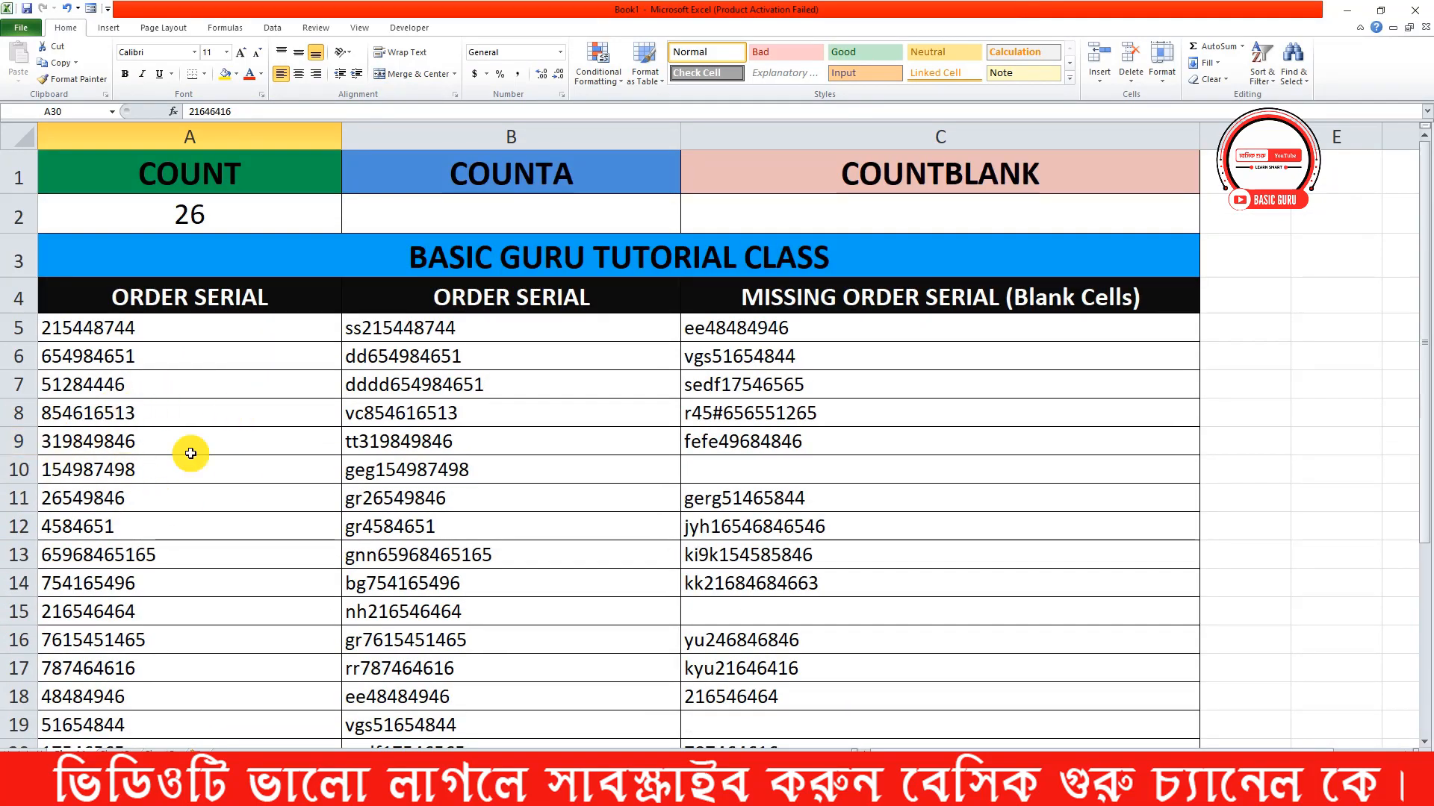
left_click(145, 511)
key("BackSpace")
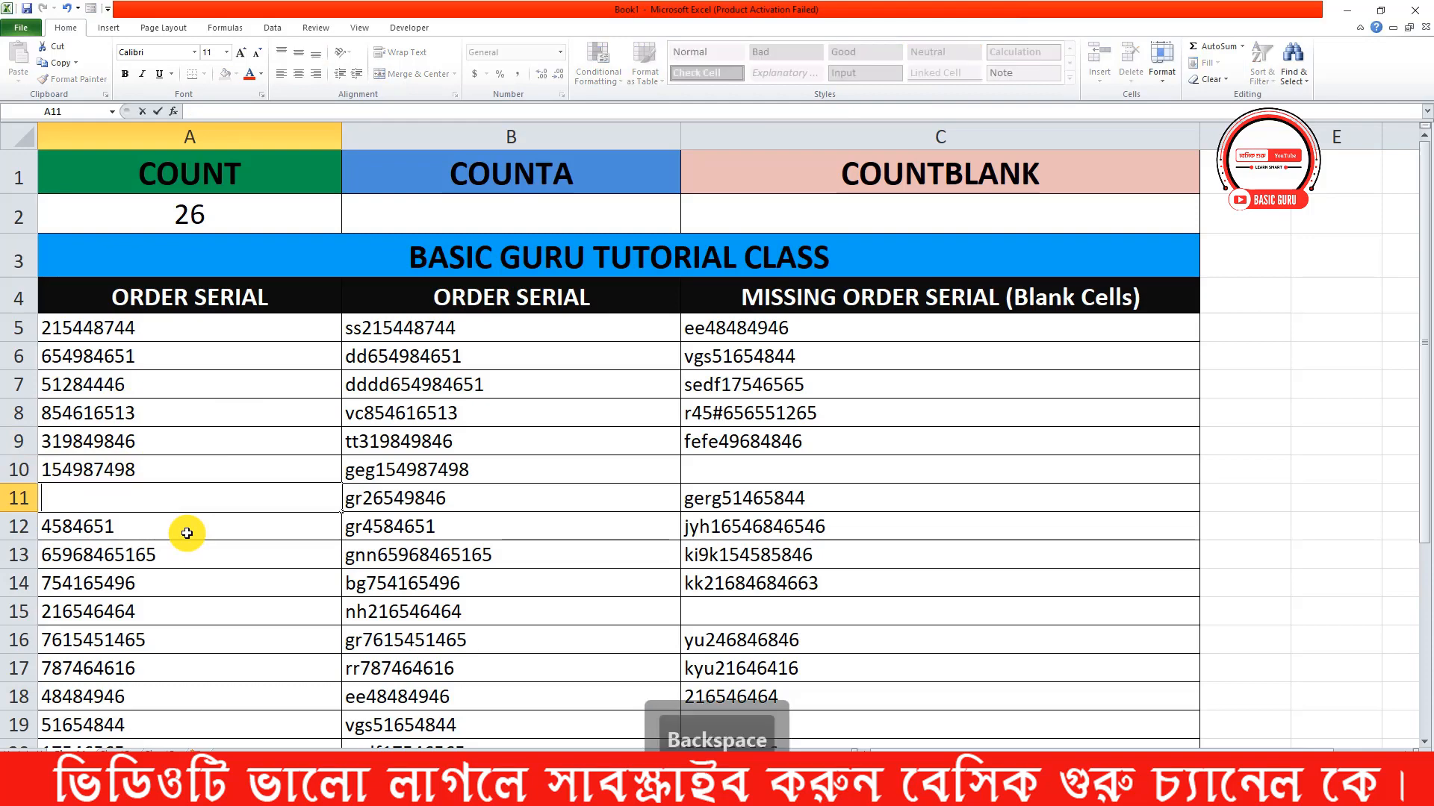
left_click(307, 620)
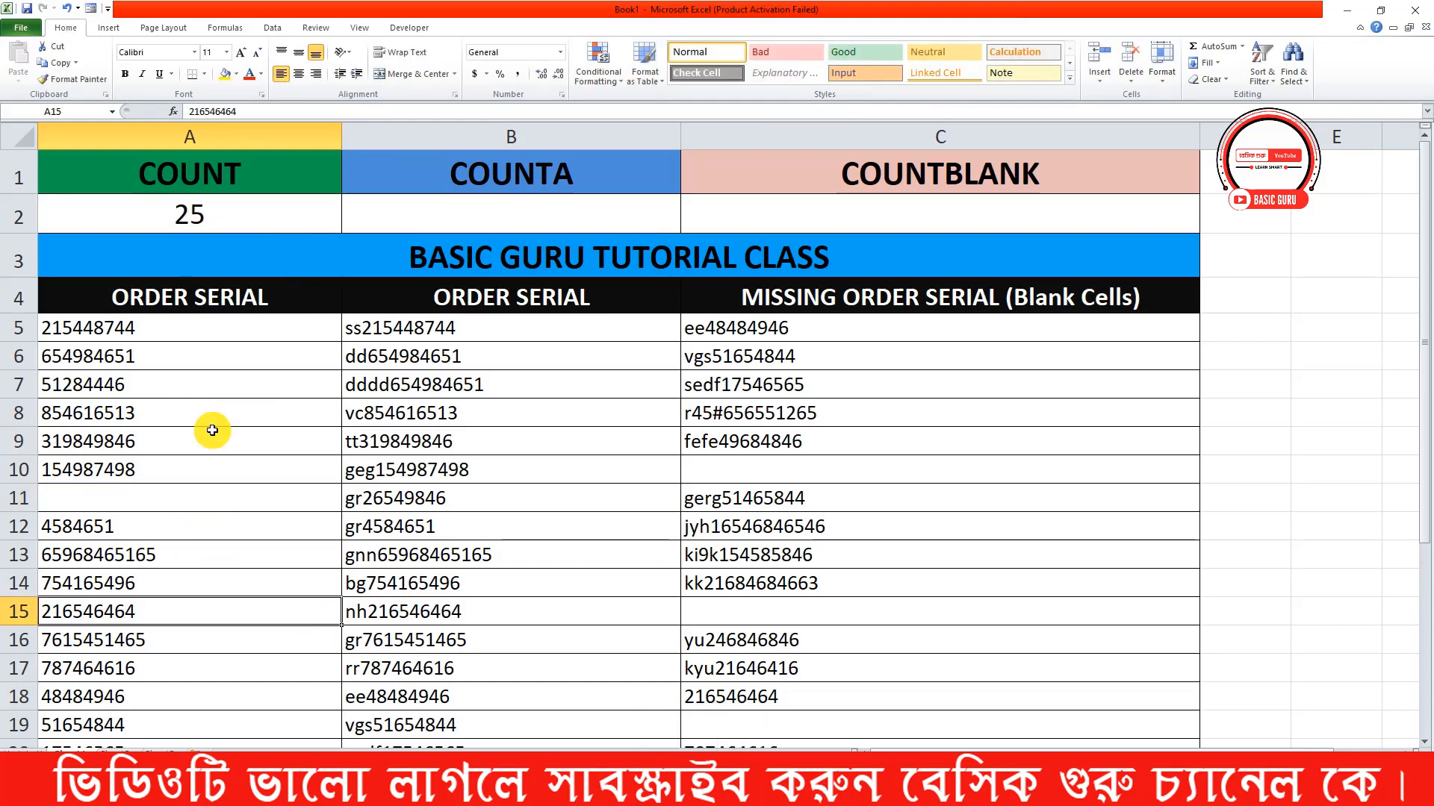
Clear the order serials in cells A20 and A6 to test the COUNT formula.
scroll(171, 485, "down", 2)
left_click(160, 524)
key("BackSpace")
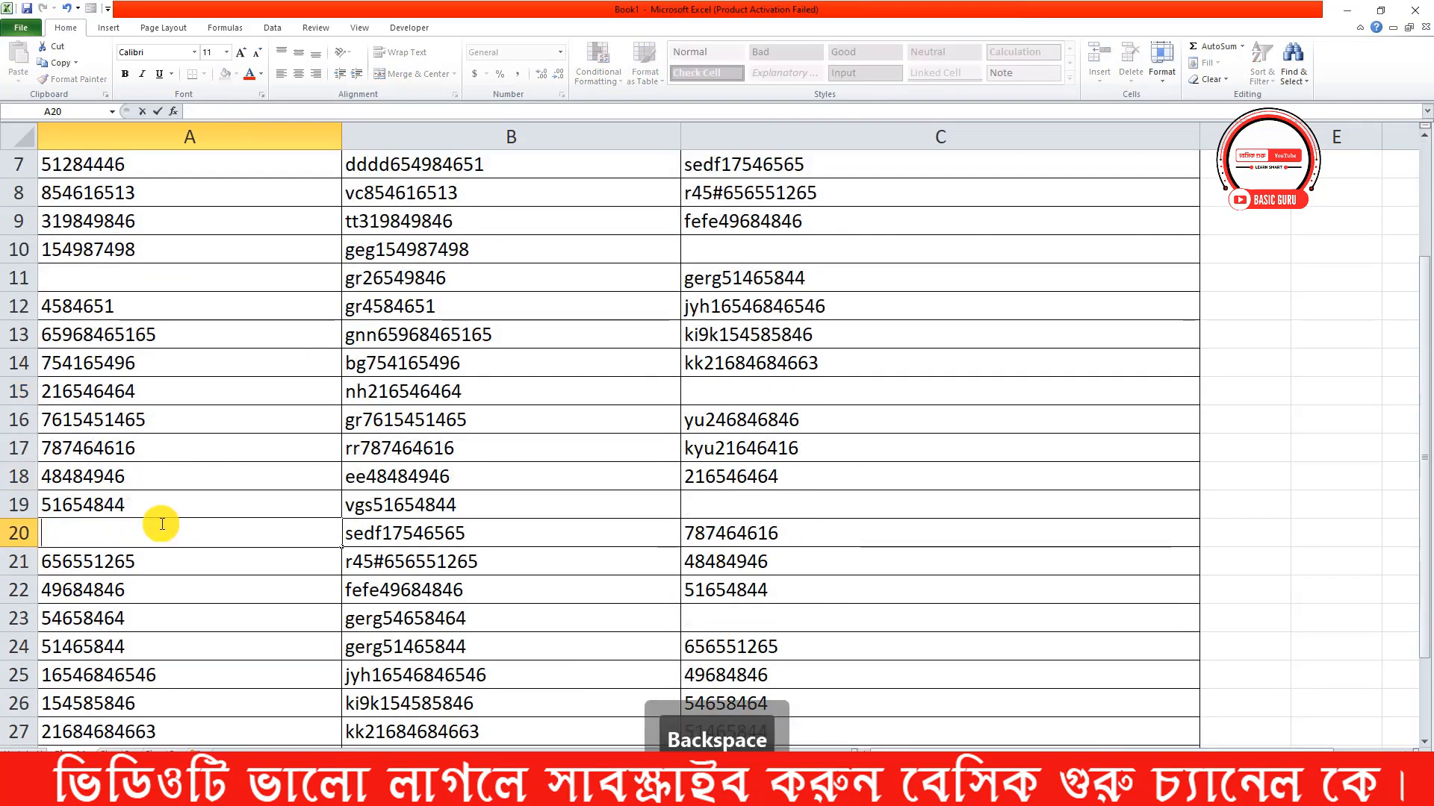
left_click_drag(119, 477, 120, 452)
scroll(119, 463, "up", 2)
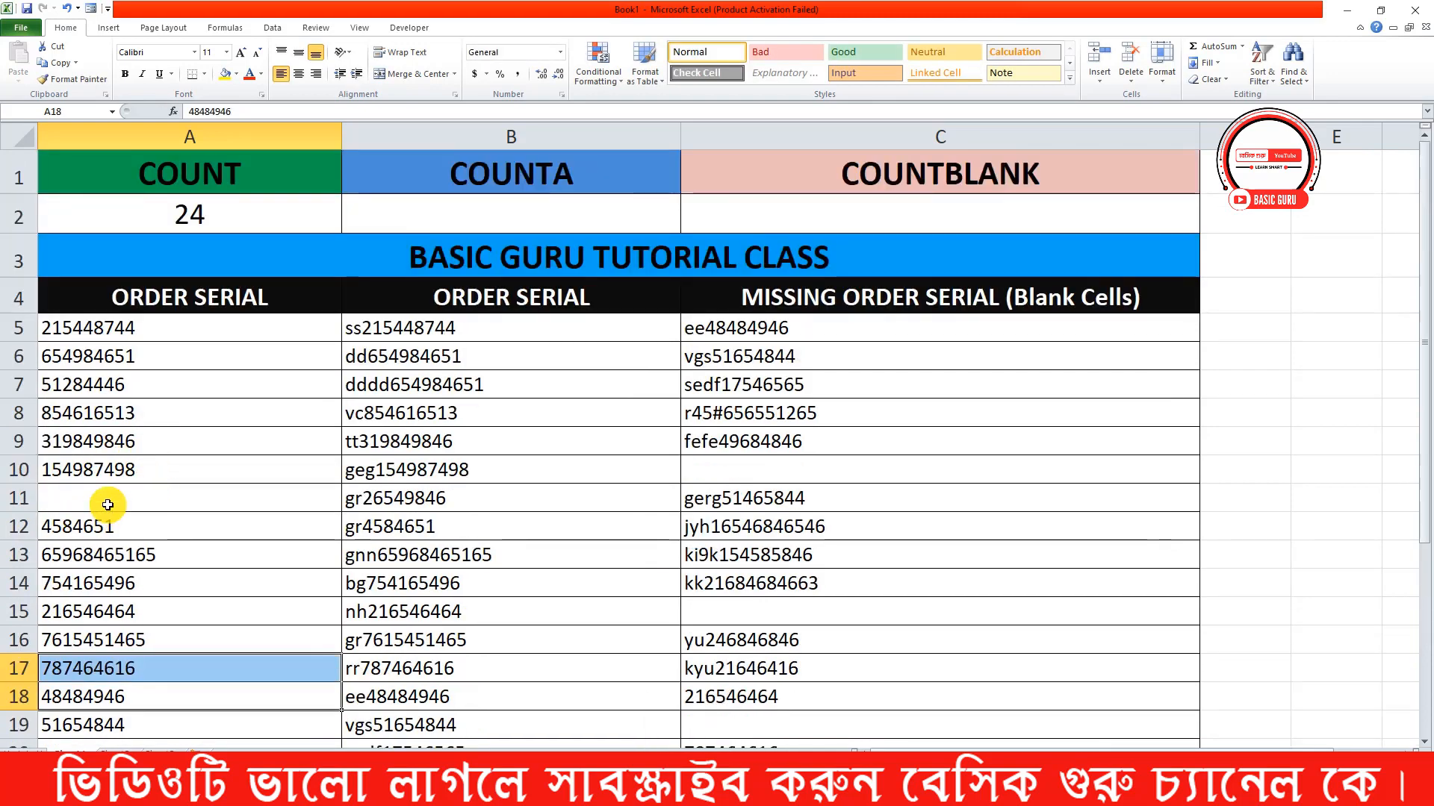
left_click(89, 361)
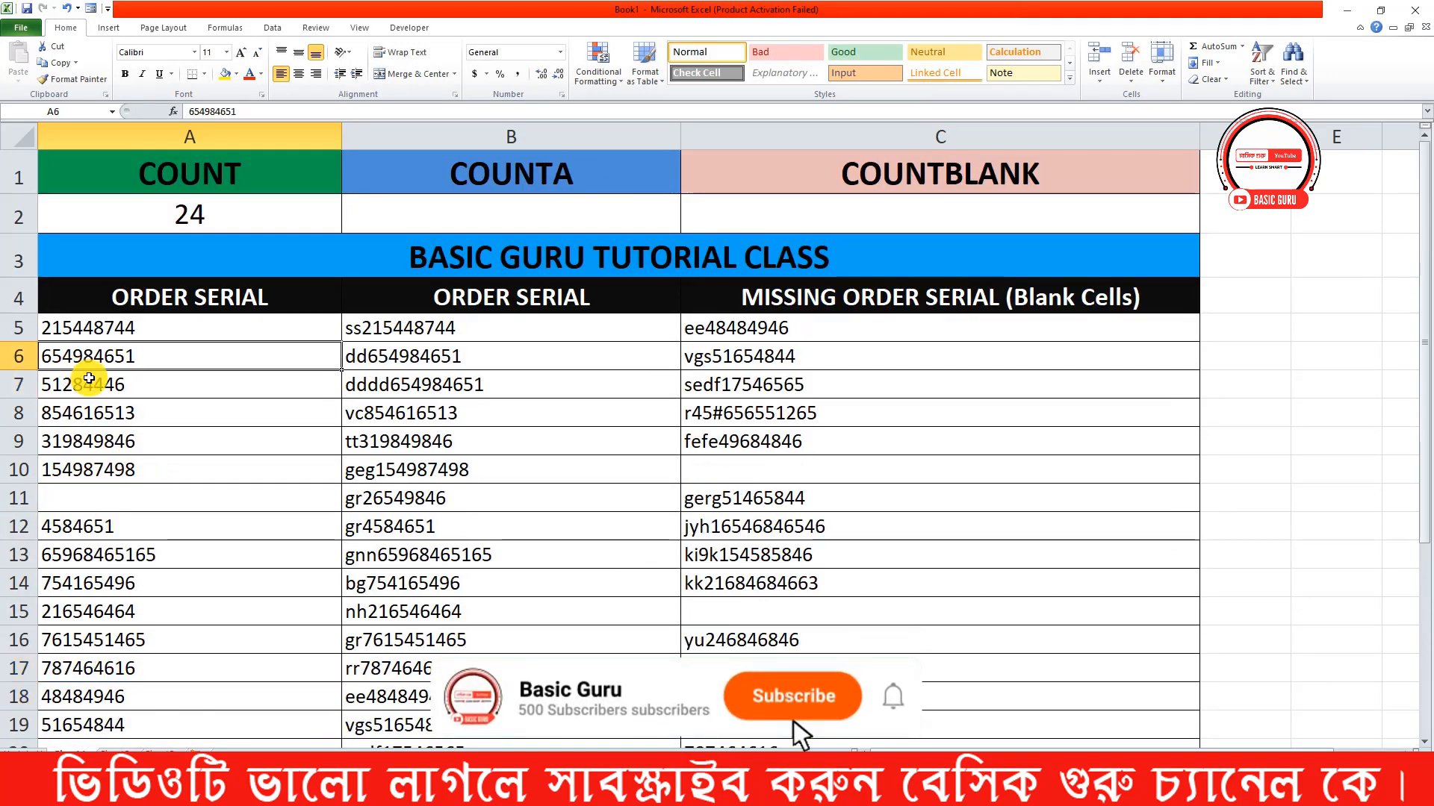
key("BackSpace")
key("Return")
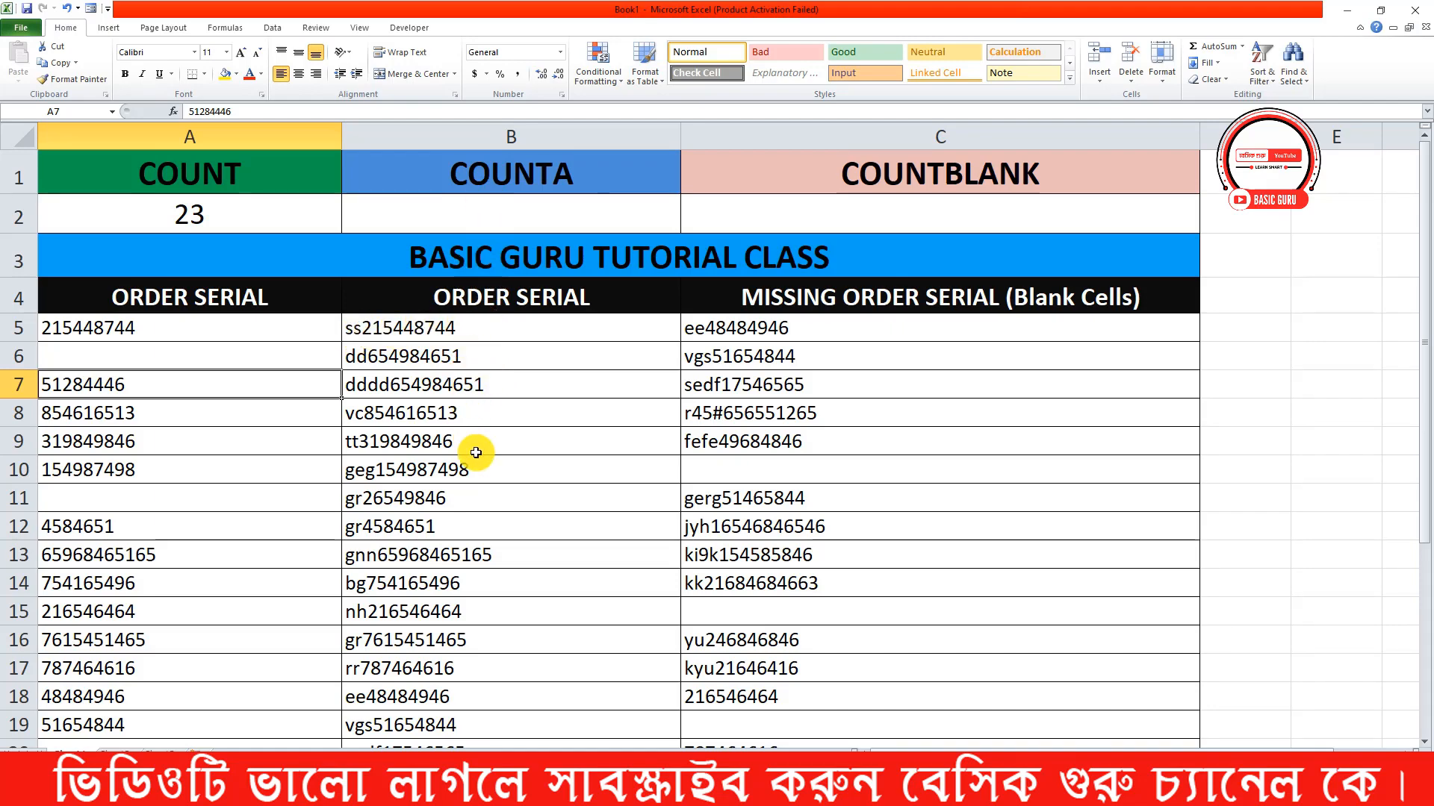
Try to count the alphanumeric order serials by entering =COUNT(B5:B30) in cell B2.
scroll(474, 448, "down", 5)
scroll(473, 451, "up", 5)
left_click(478, 218)
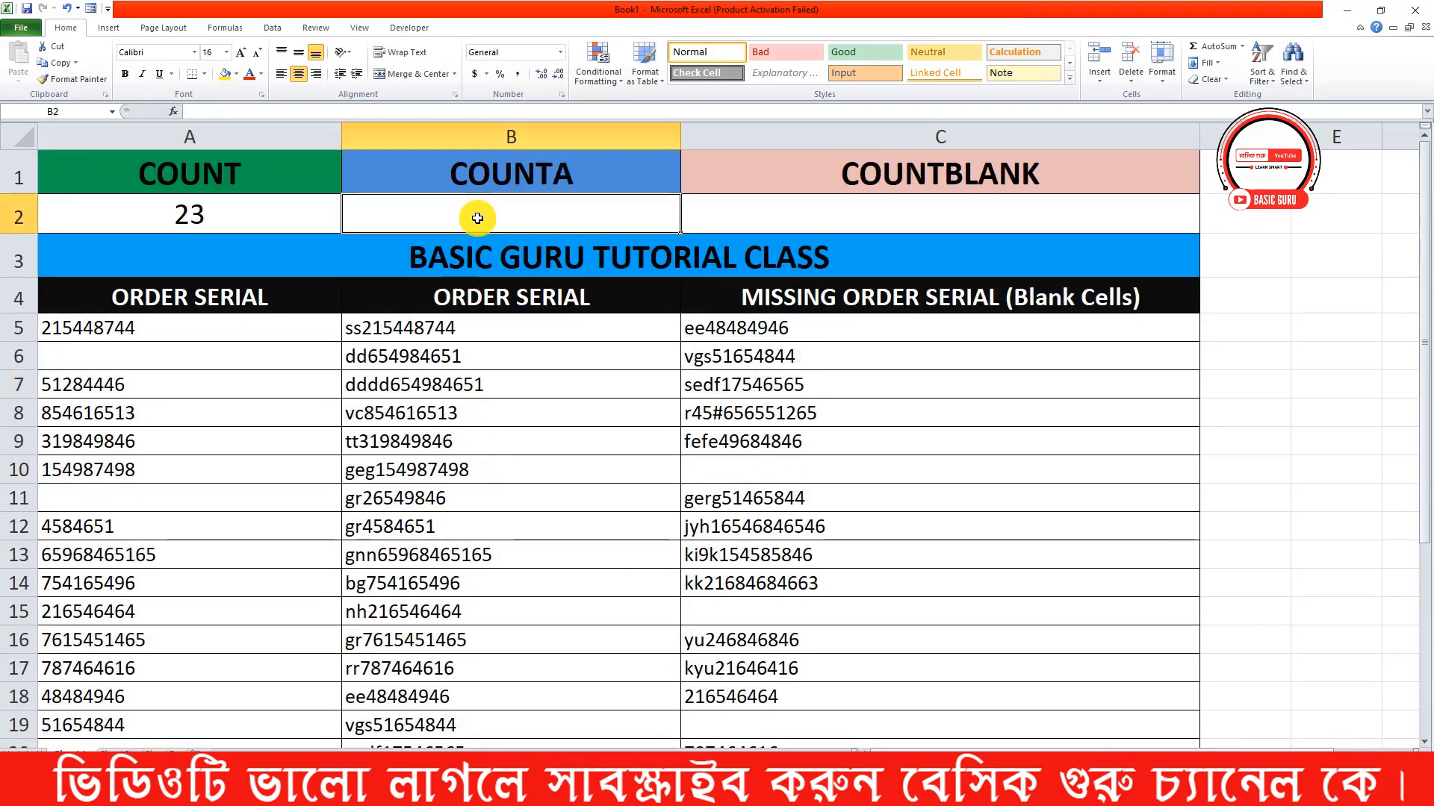
type("=")
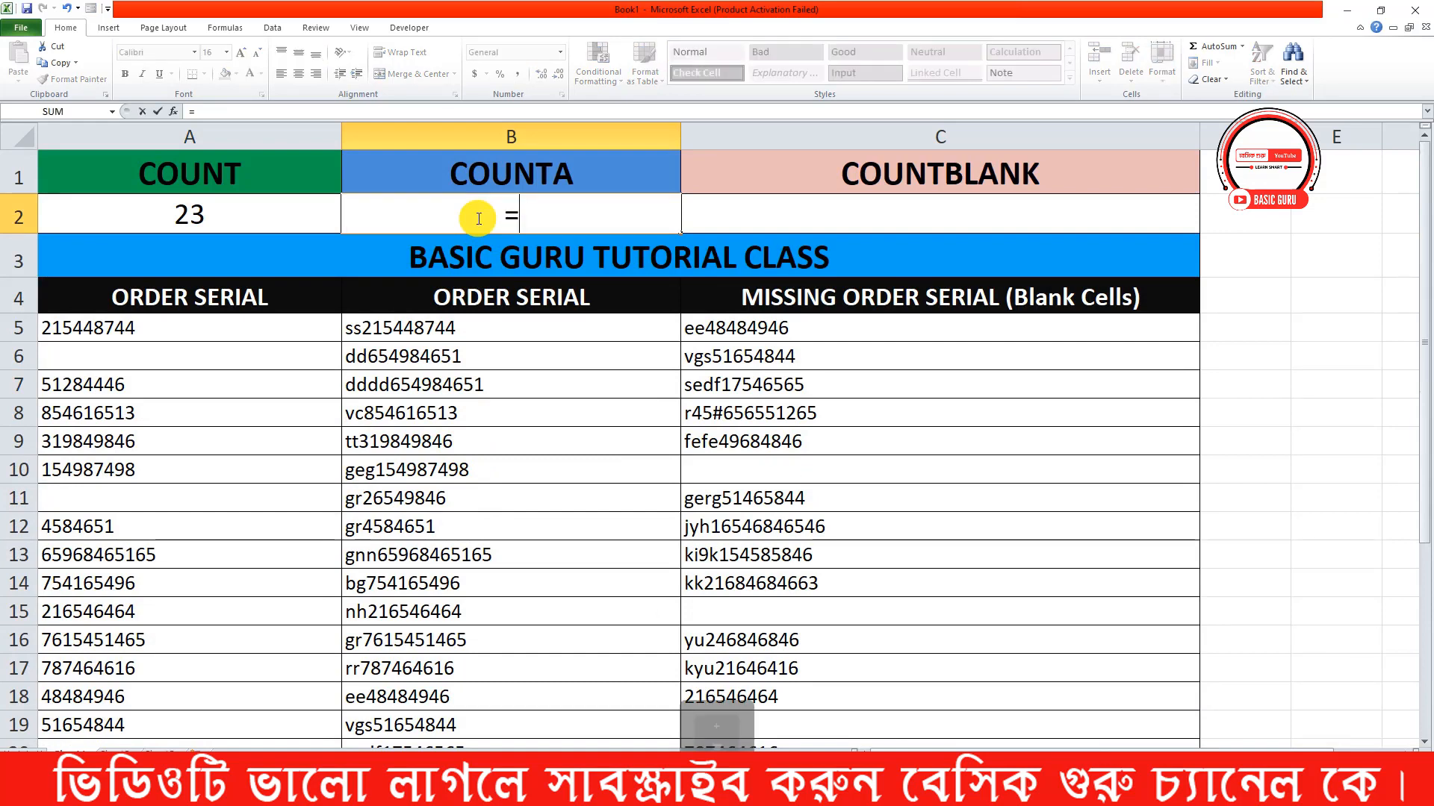
type("coun")
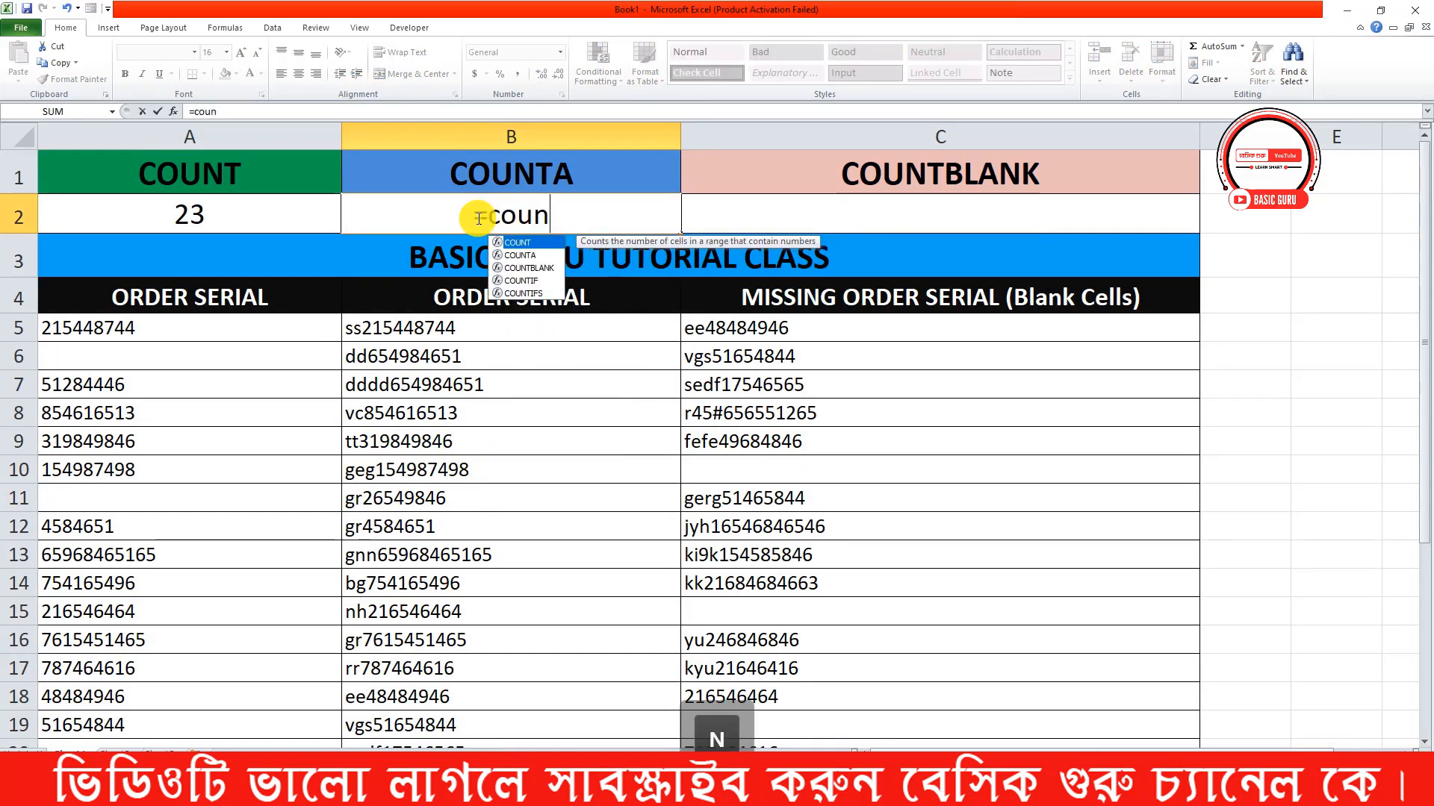
double_click(515, 242)
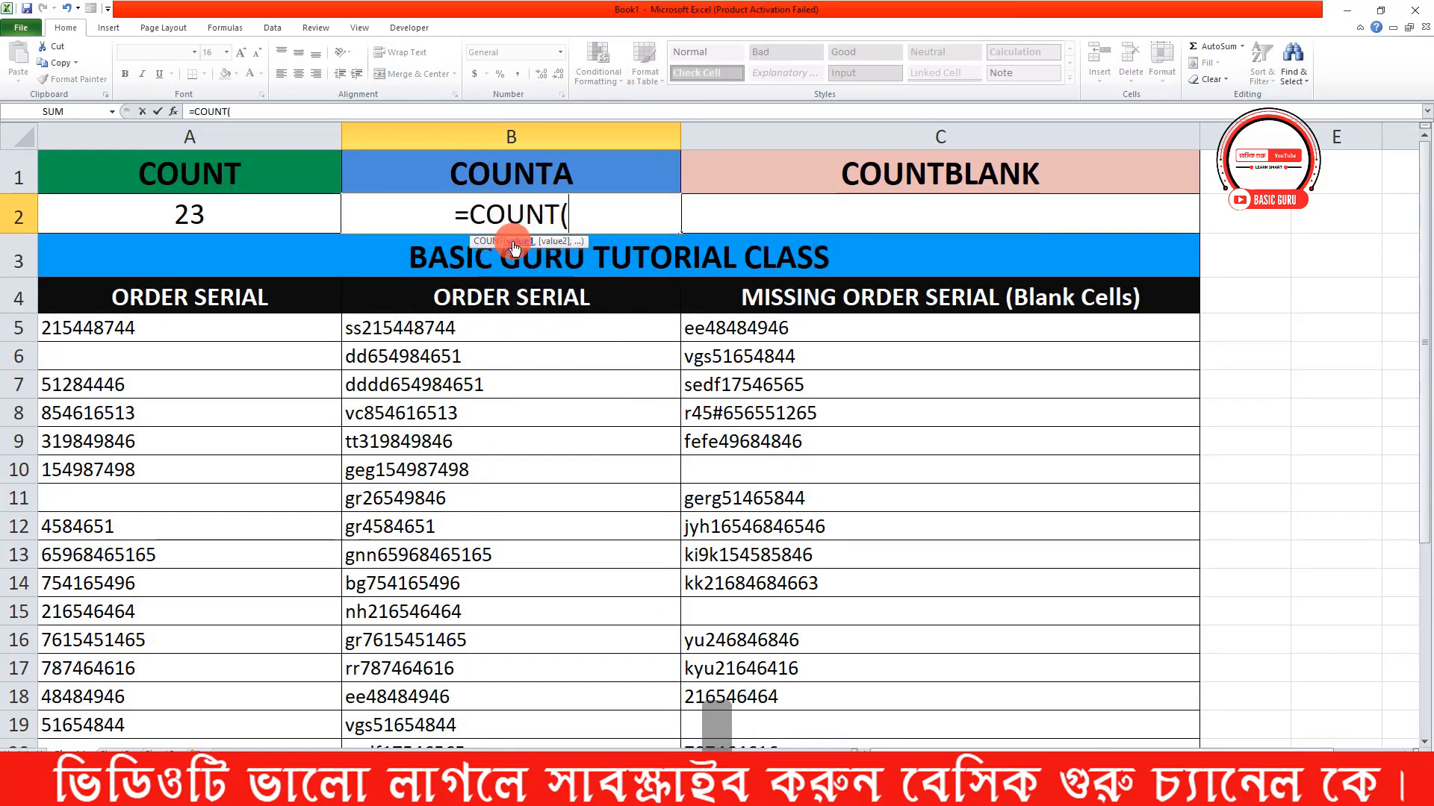
left_click_drag(512, 333, 472, 699)
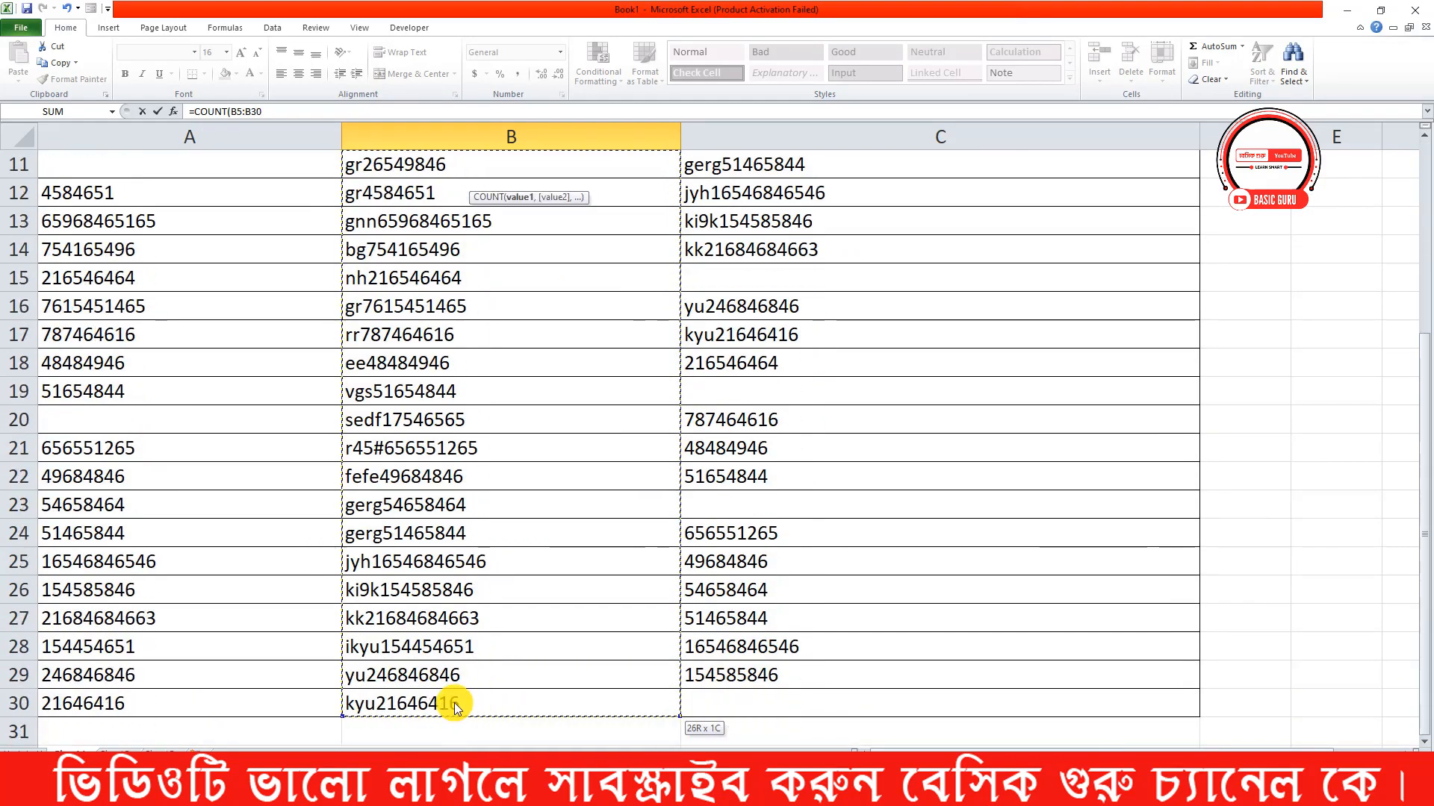
scroll(474, 570, "up", 4)
type(")")
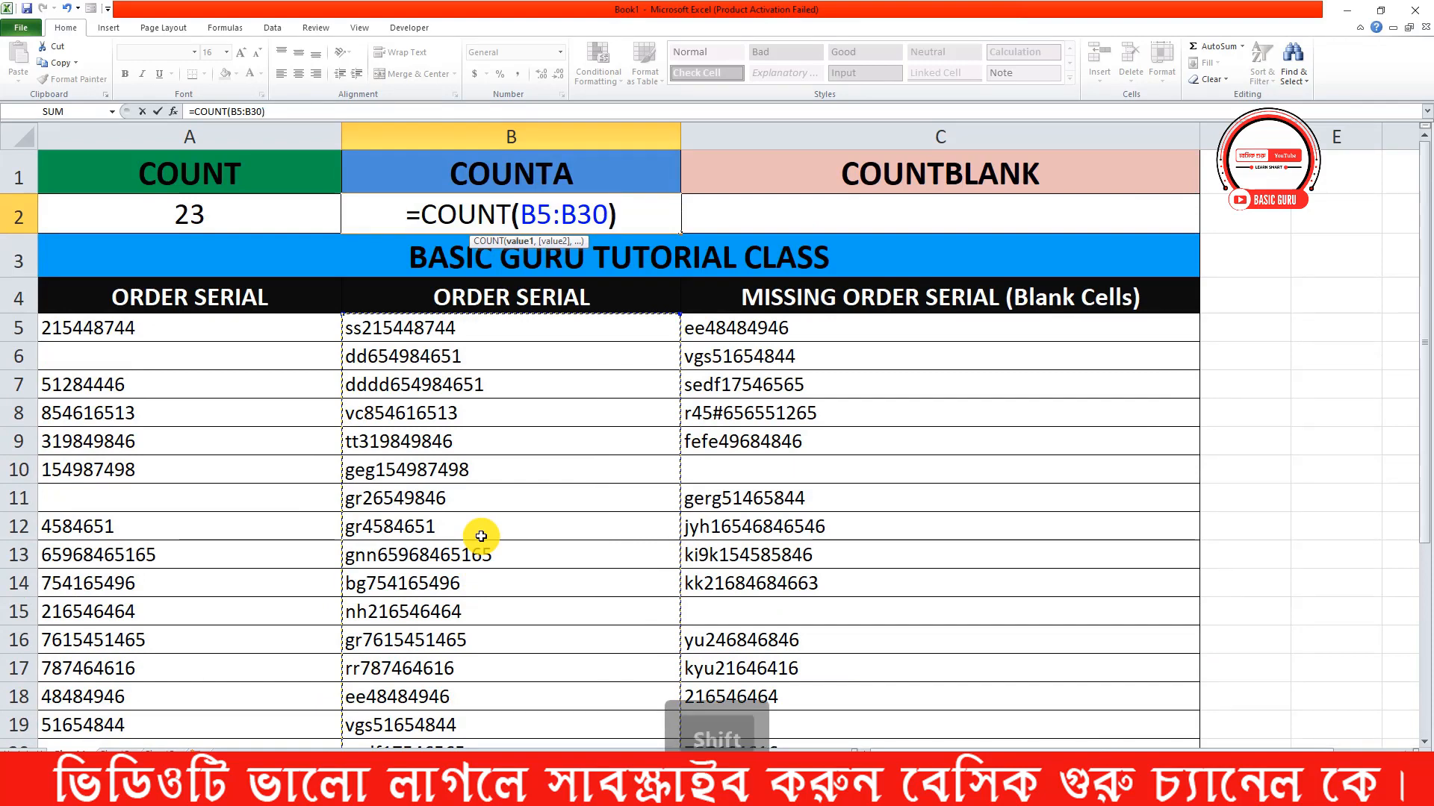
key("Return")
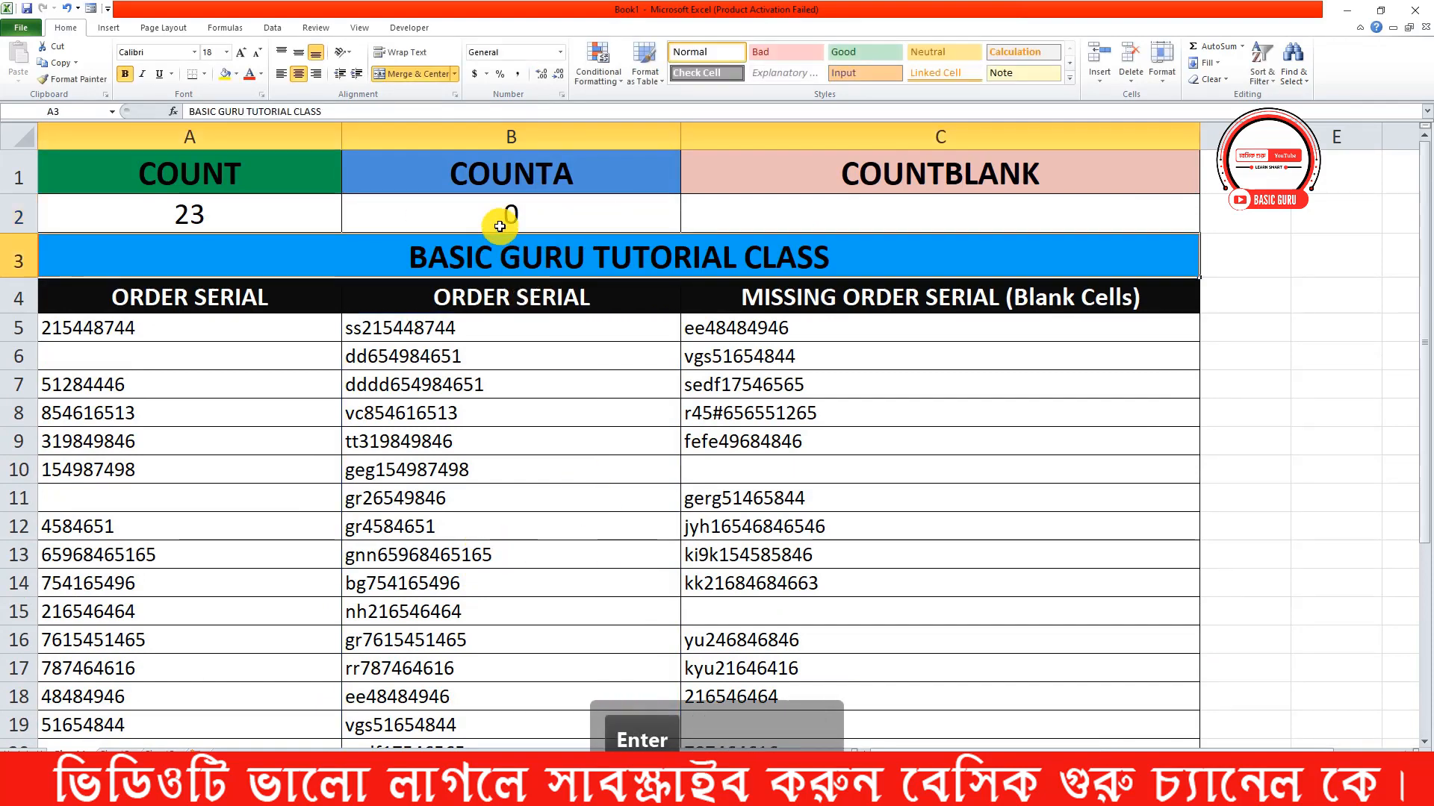
Replace the formula in cell B2 with =COUNTA(B5:B30) to count the alphanumeric order serials in column B.
left_click(523, 208)
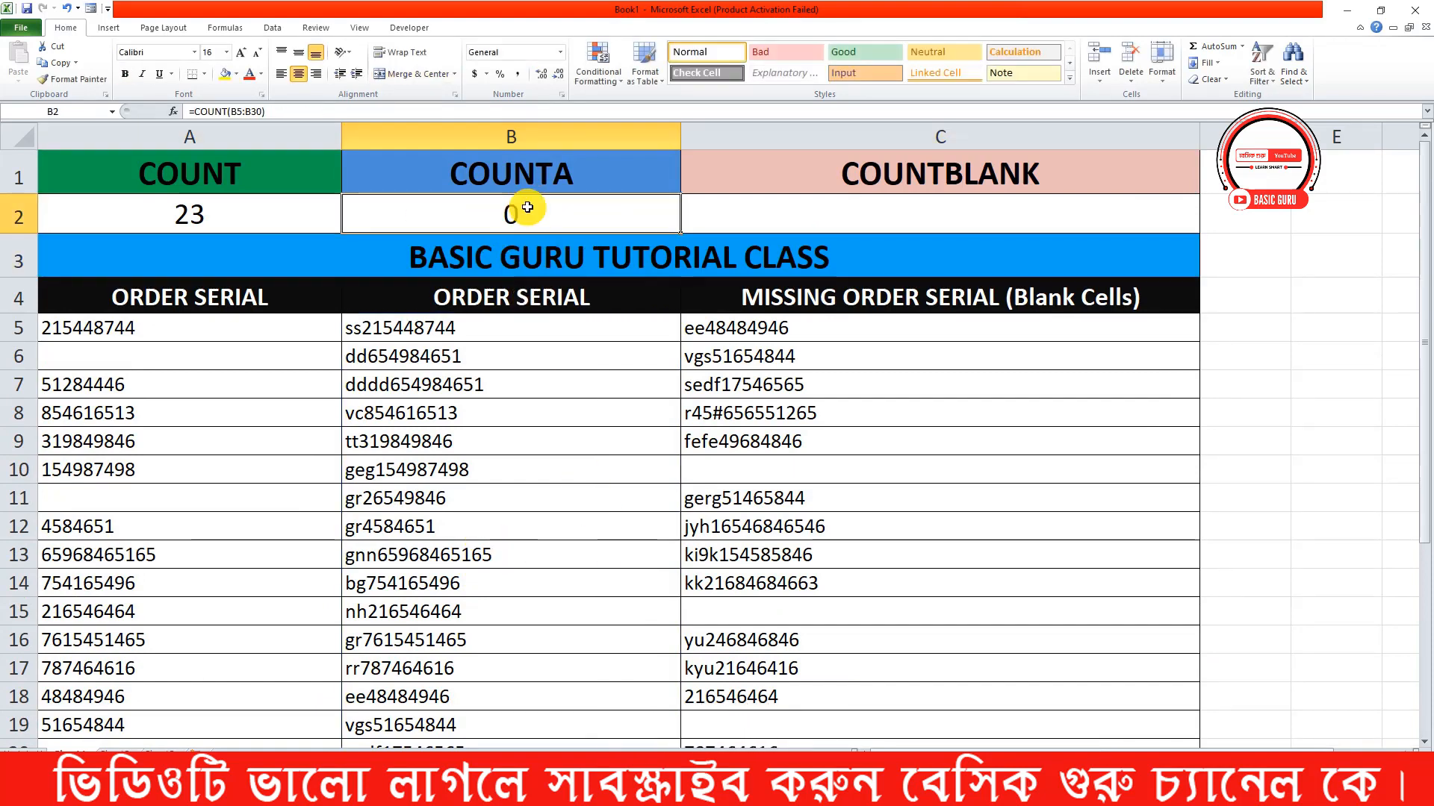
key("BackSpace")
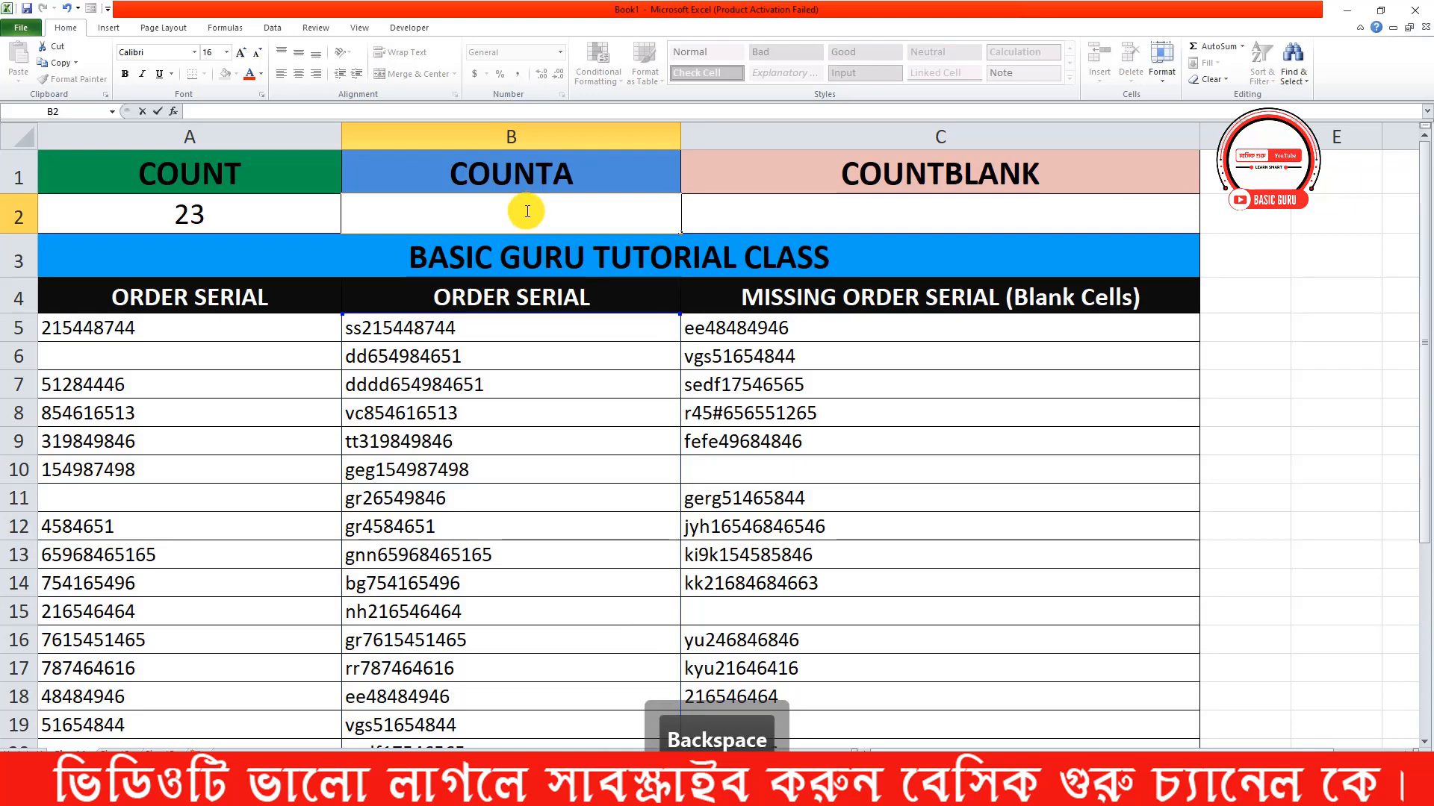
type("=count")
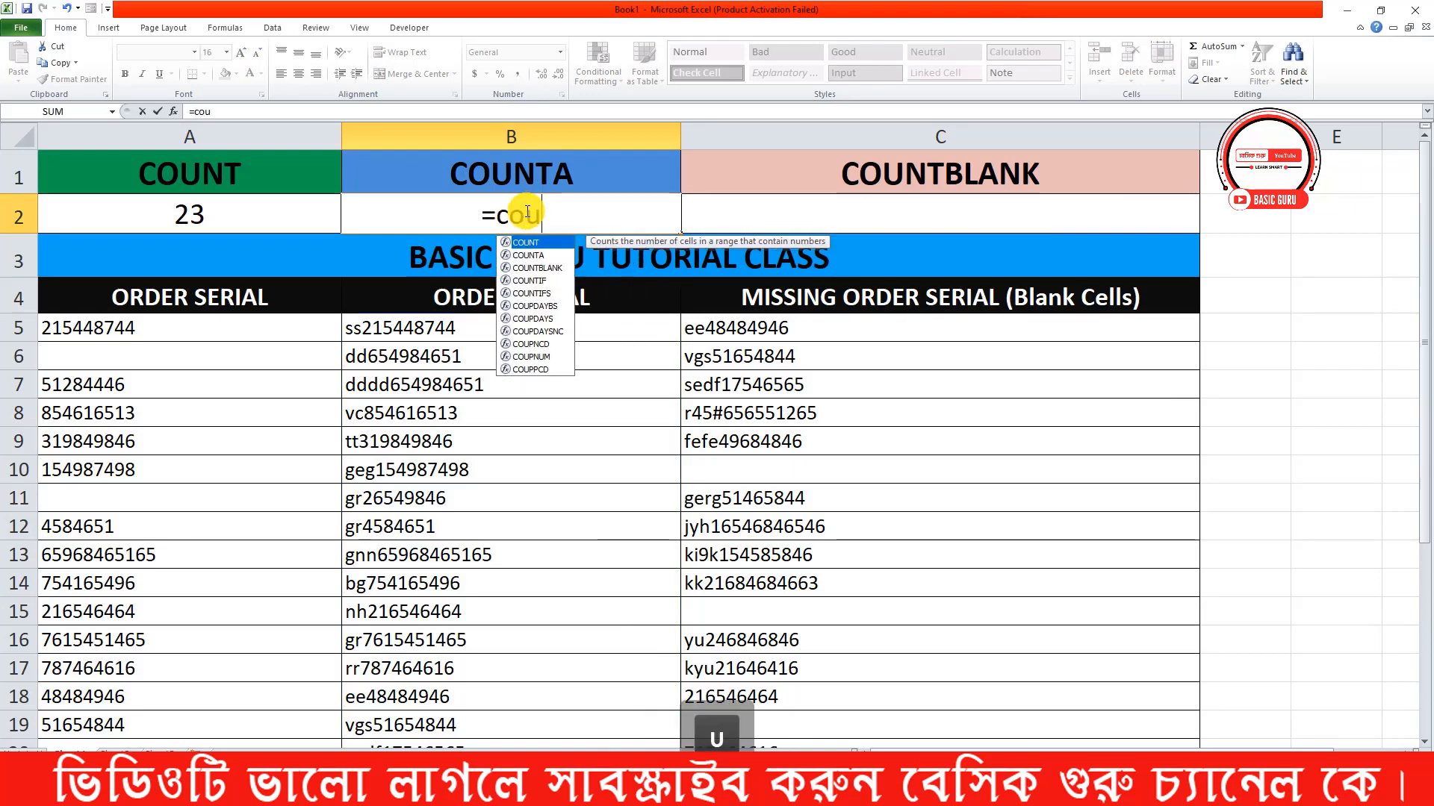
double_click(515, 256)
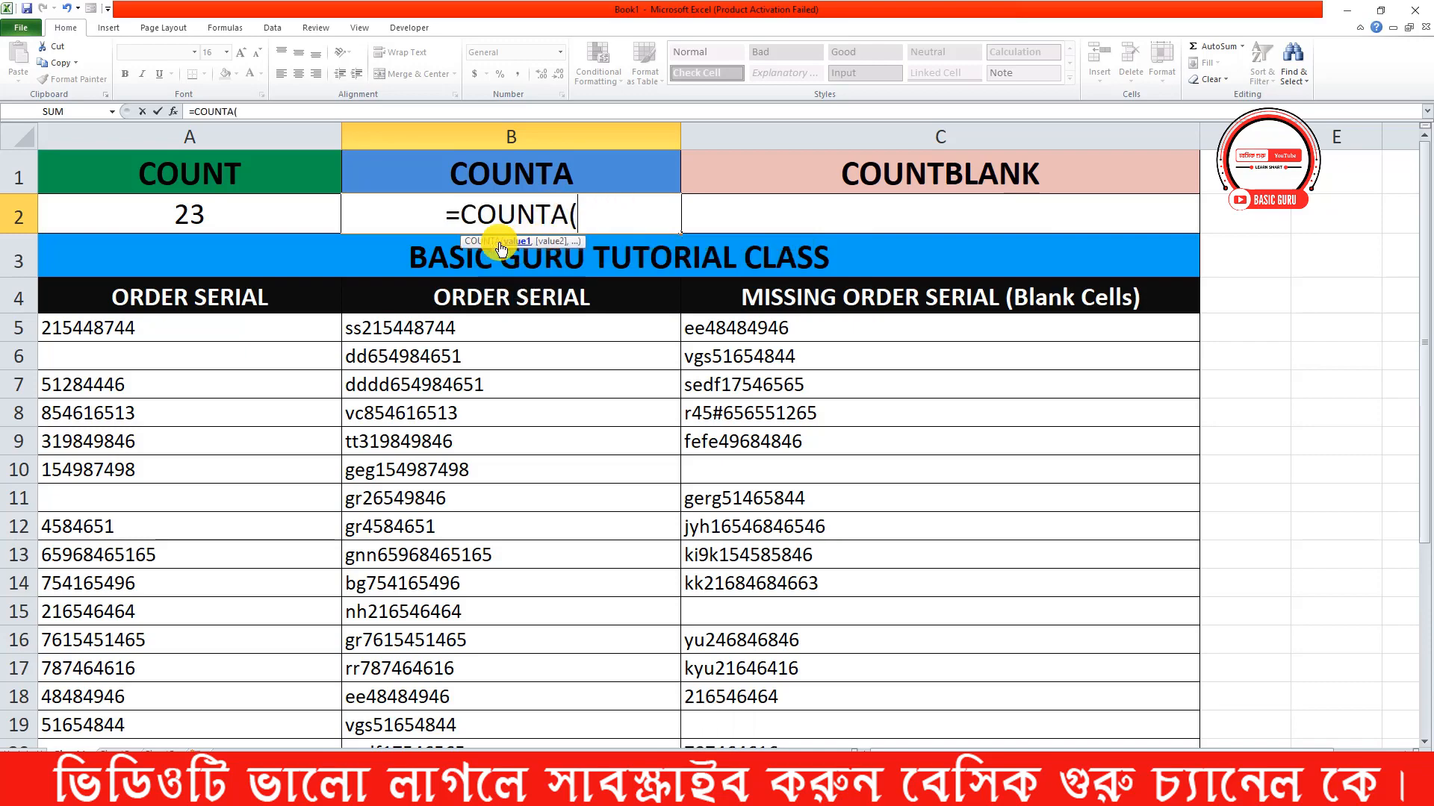
left_click_drag(452, 332, 496, 747)
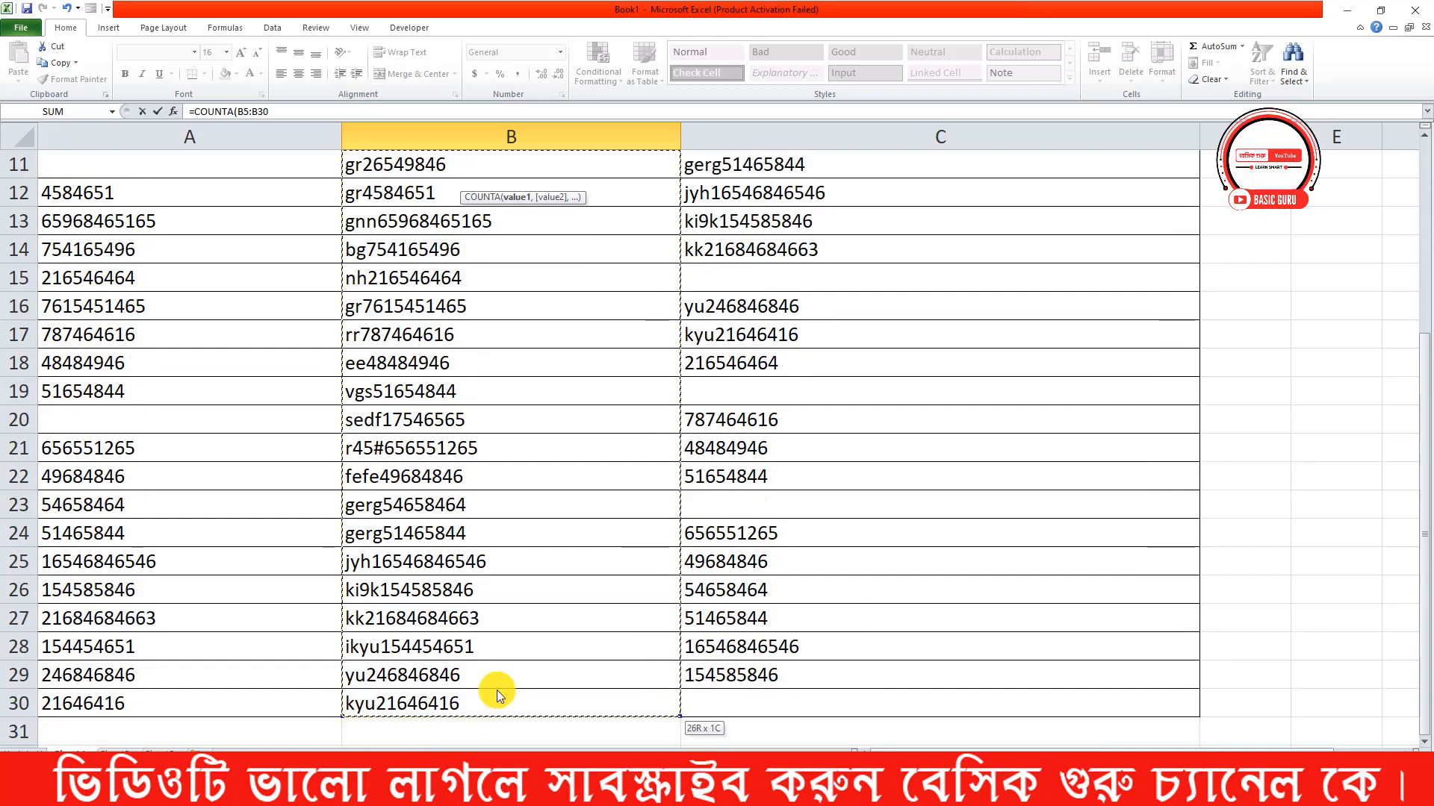
scroll(512, 618, "up", 4)
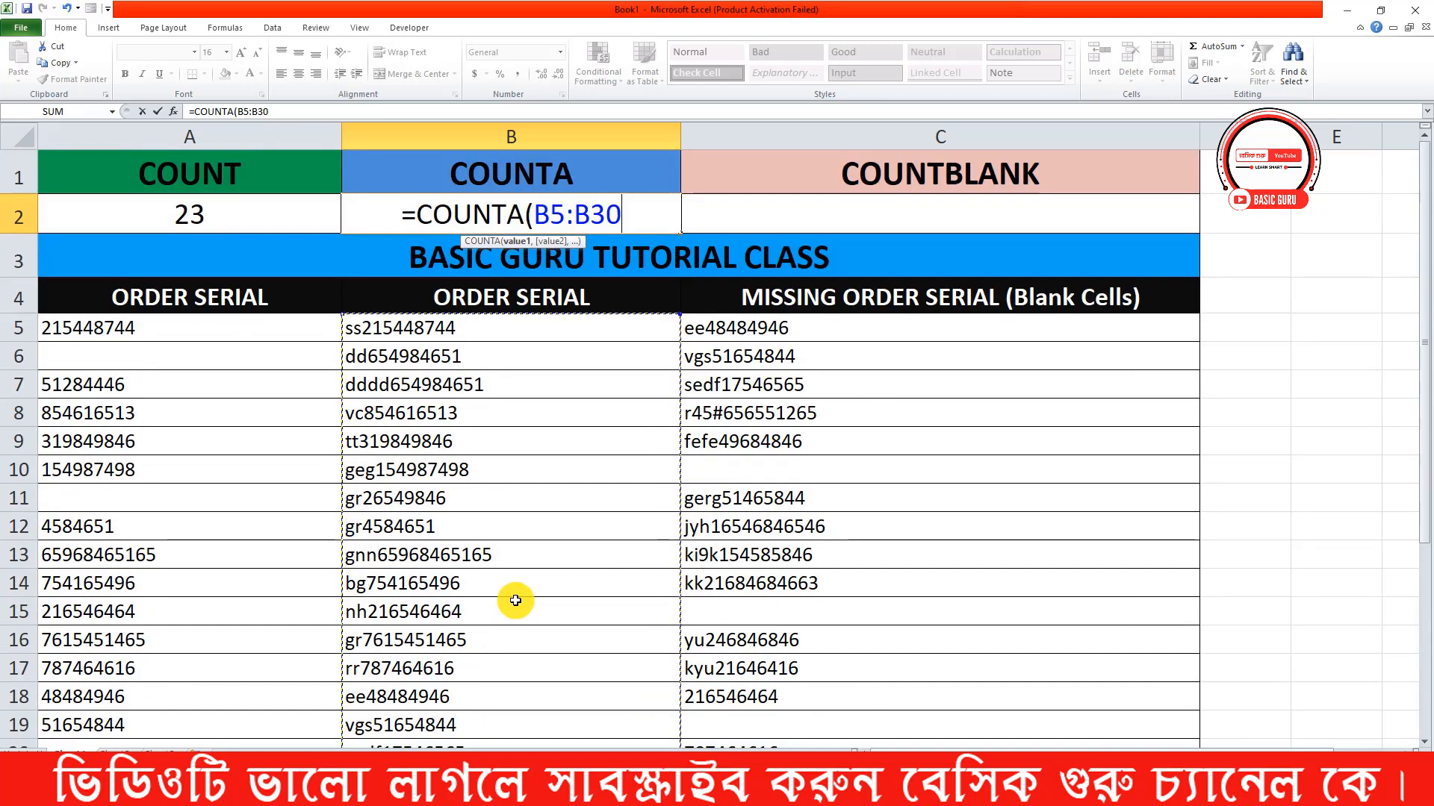
type(")")
key("Return")
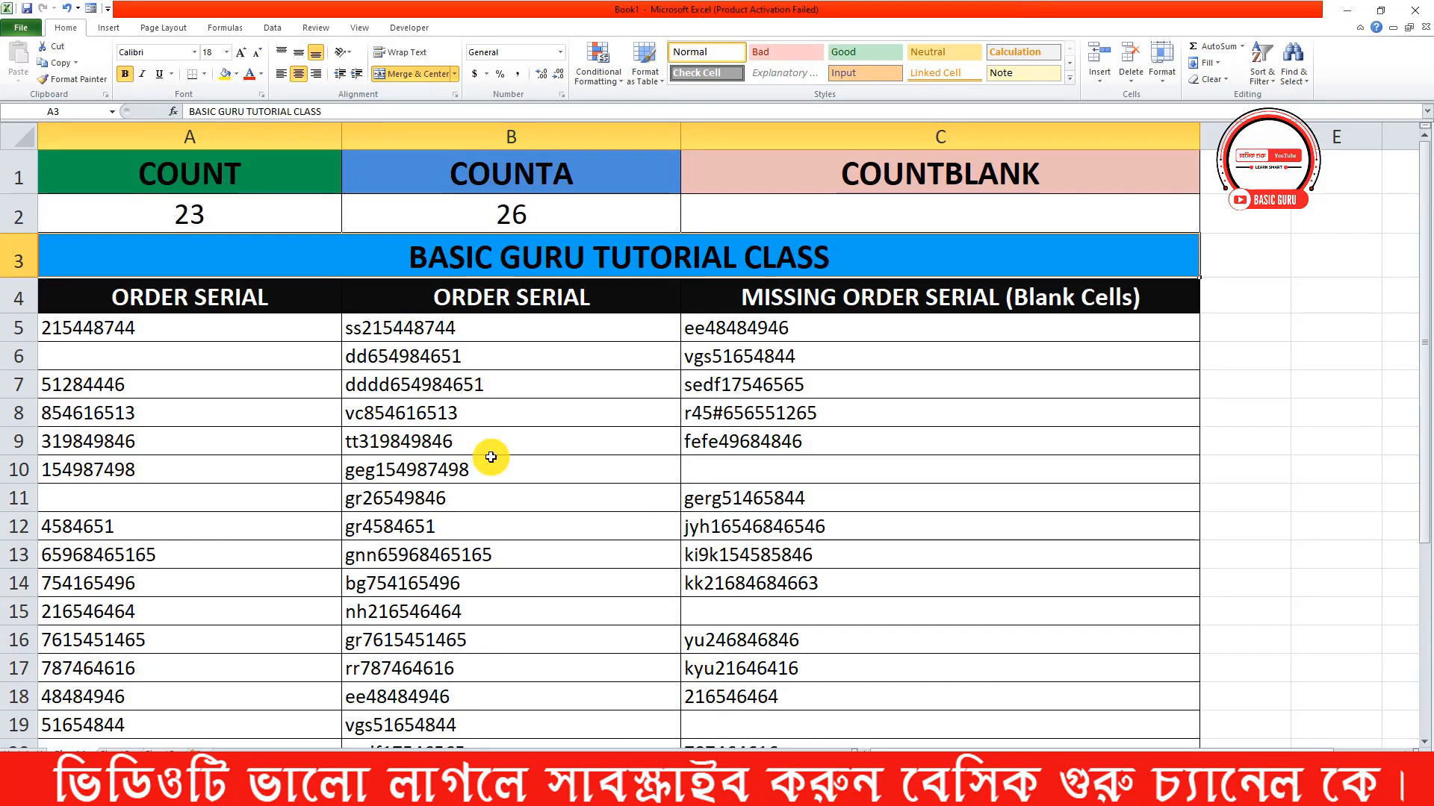
Clear the order serials in cells B11 and B15 to test the COUNTA formula.
left_click(465, 487)
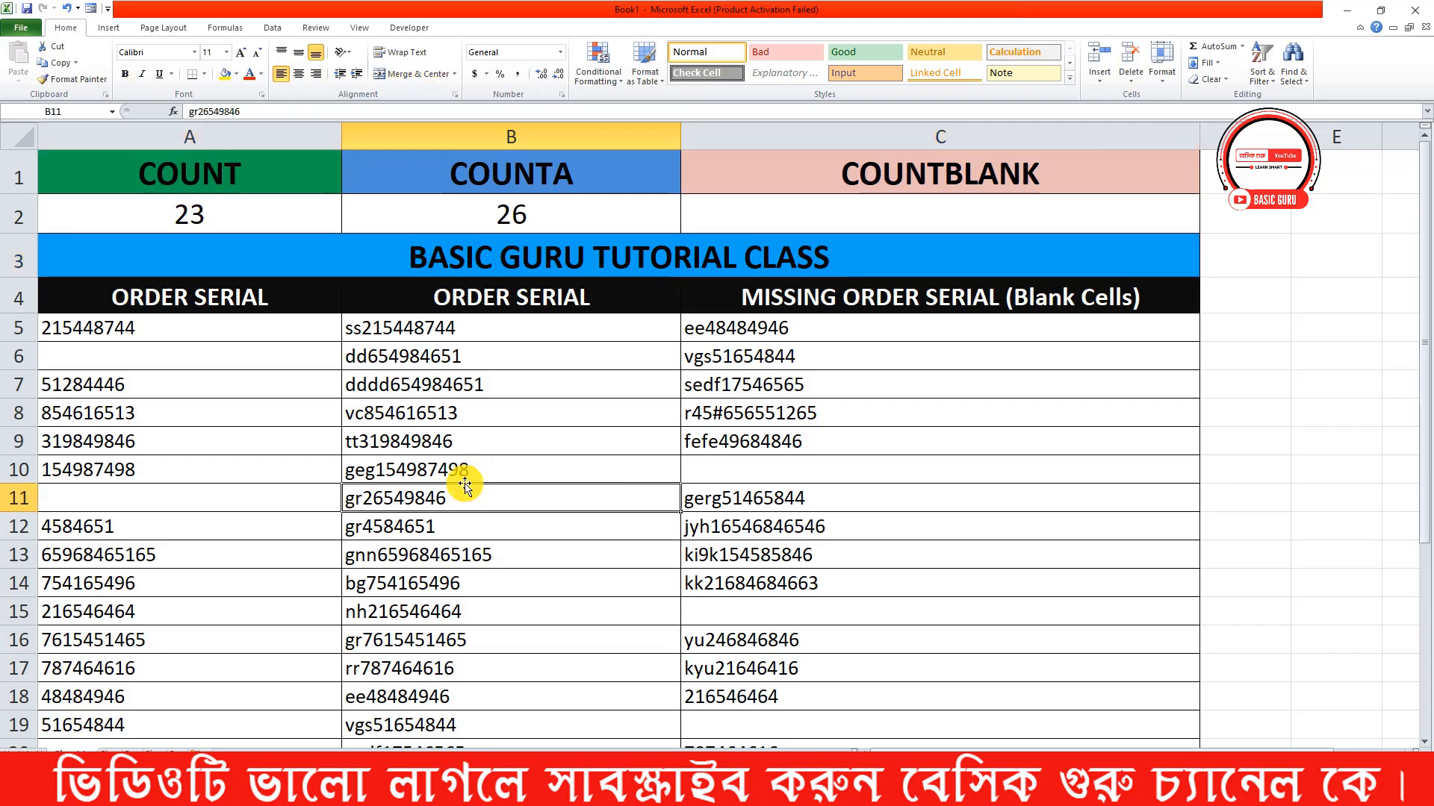
key("BackSpace")
left_click(522, 451)
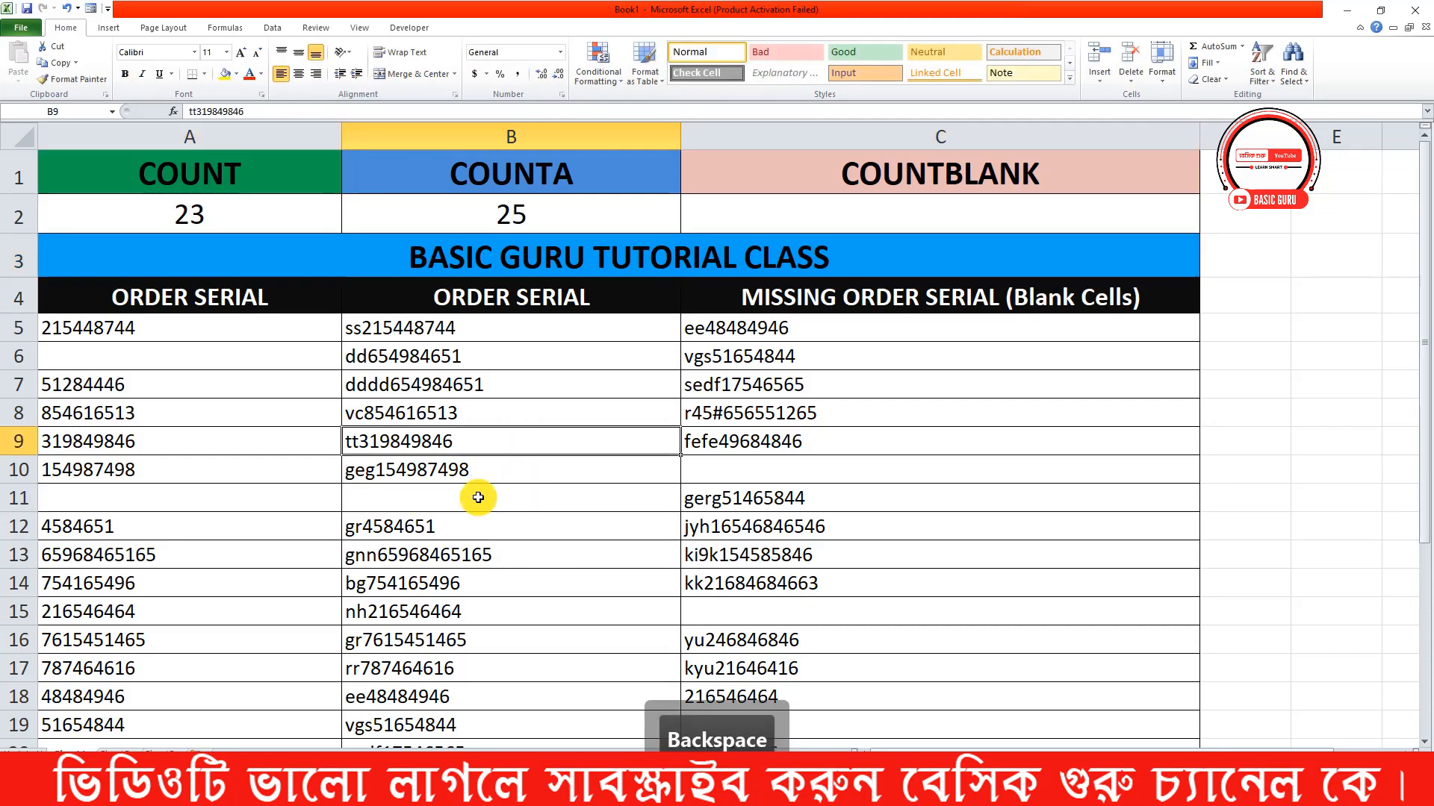
left_click(492, 601)
key("BackSpace")
key("Return")
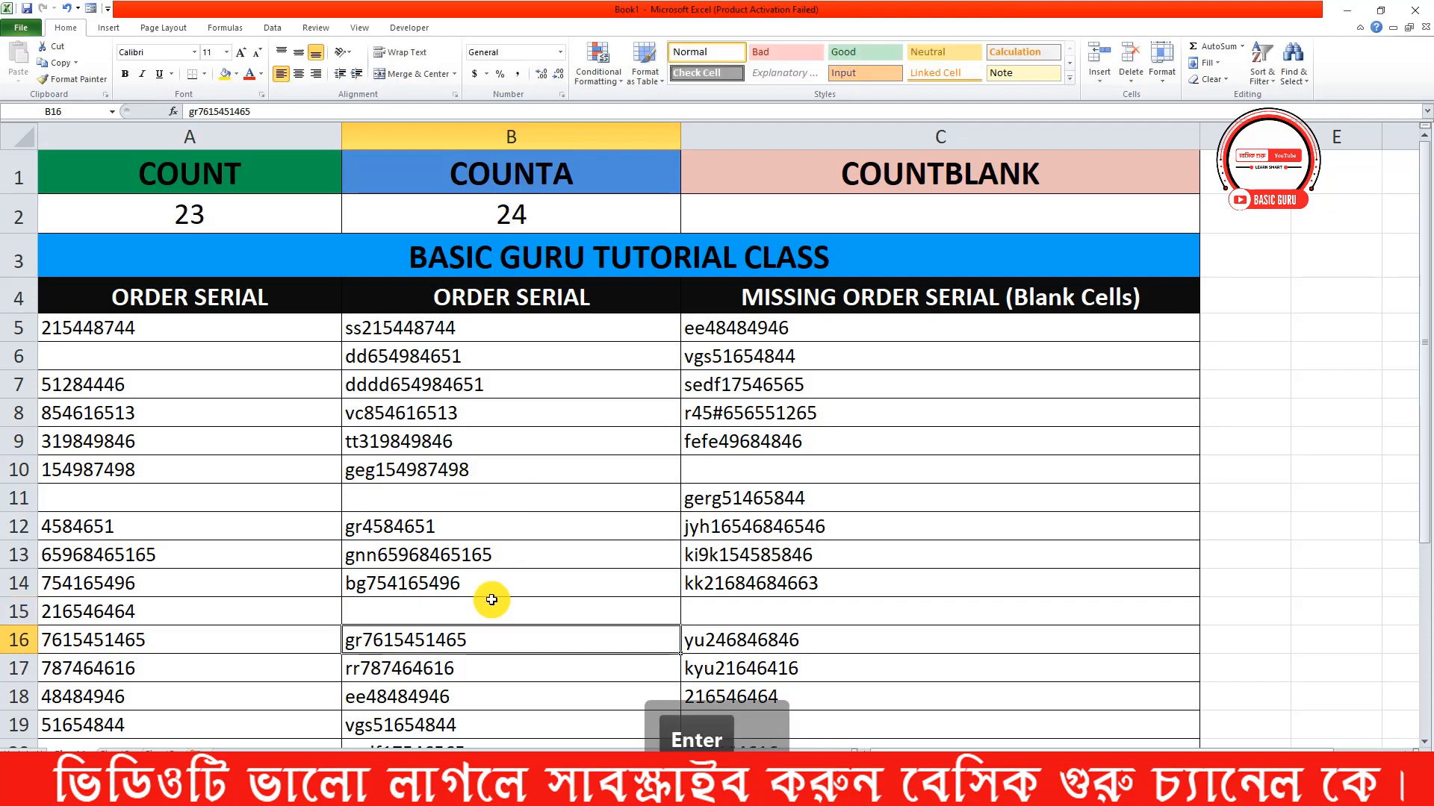
scroll(490, 586, "down", 4)
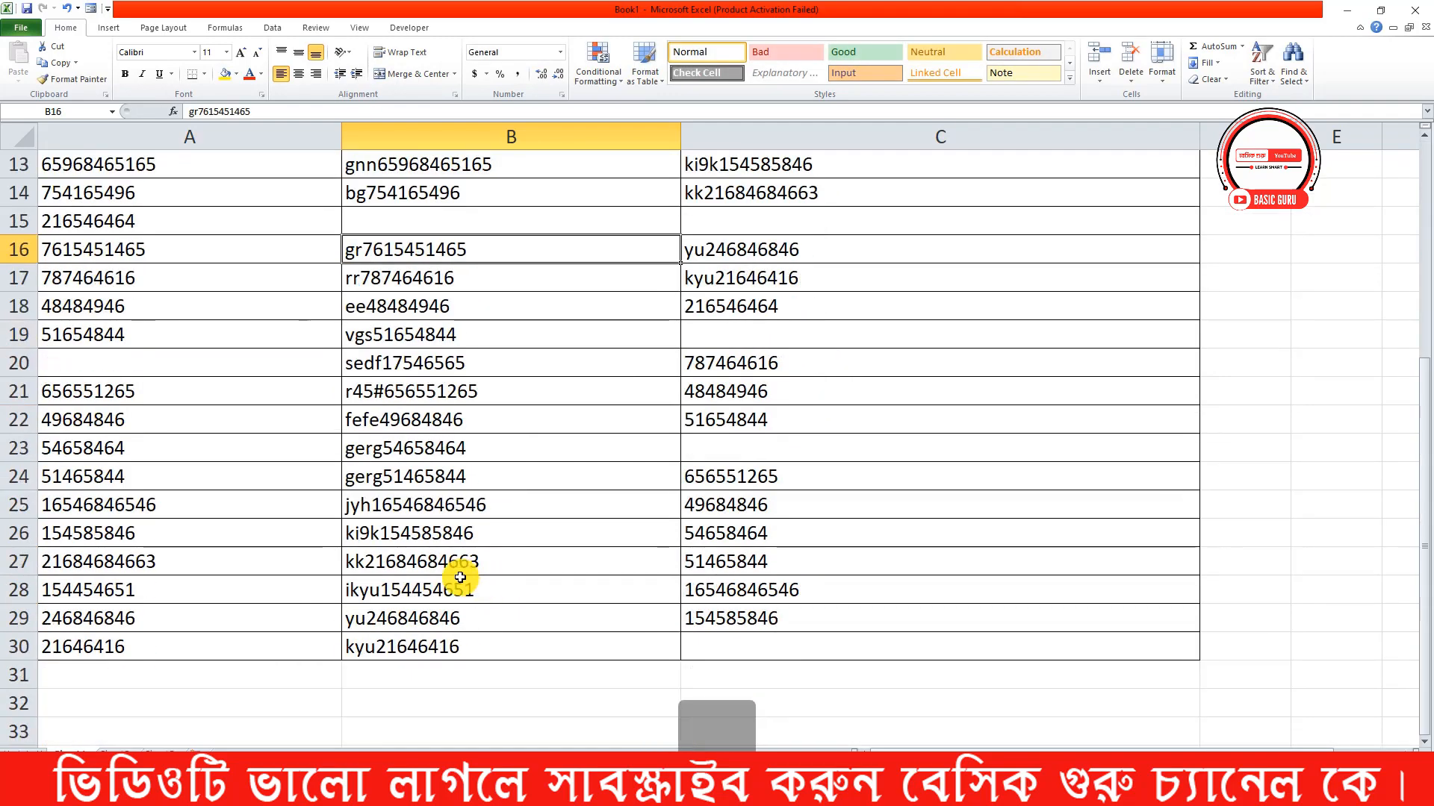
scroll(463, 580, "up", 4)
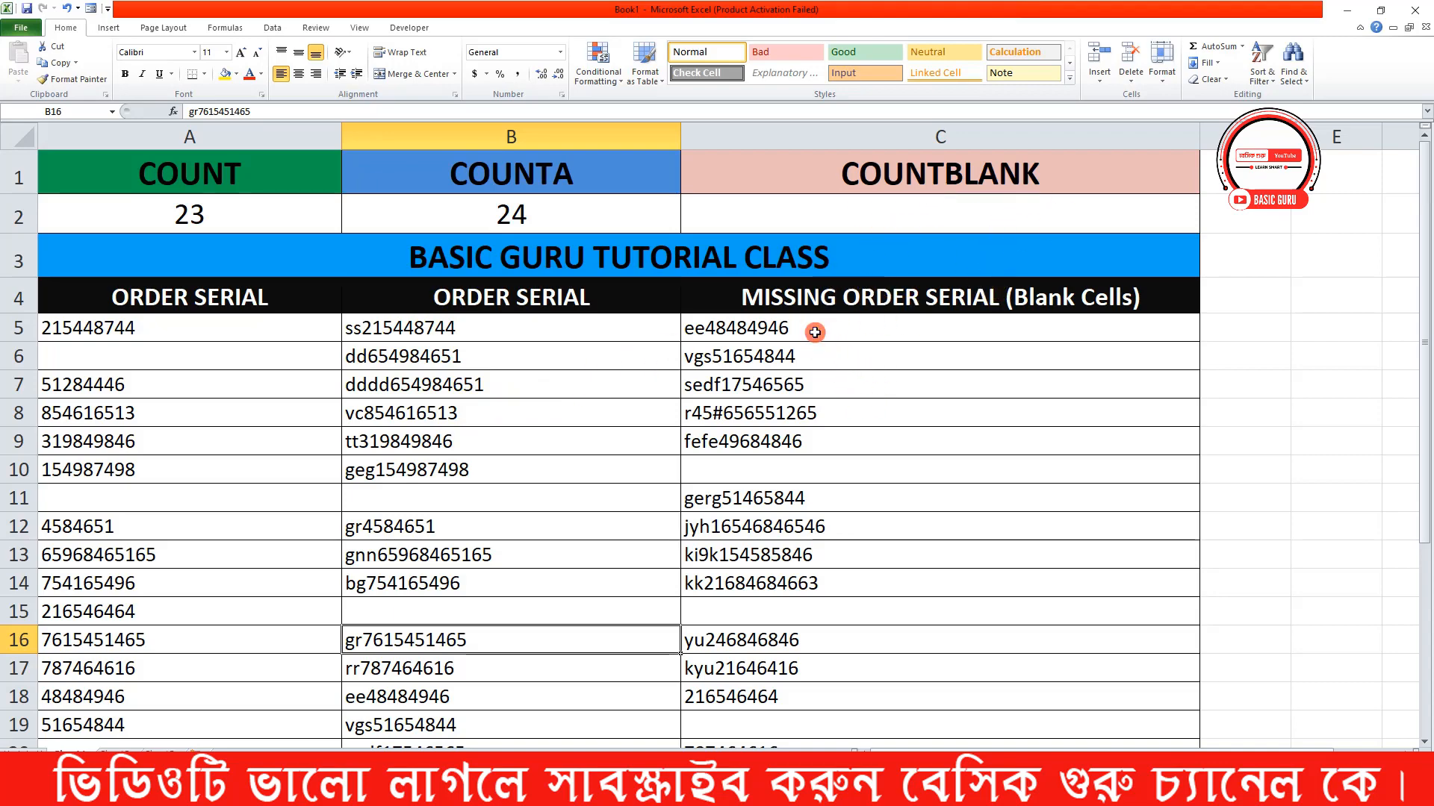
Examine the missing order serial list in column C, rows 5 to 30, and locate its blank cells.
left_click_drag(814, 332, 1200, 718)
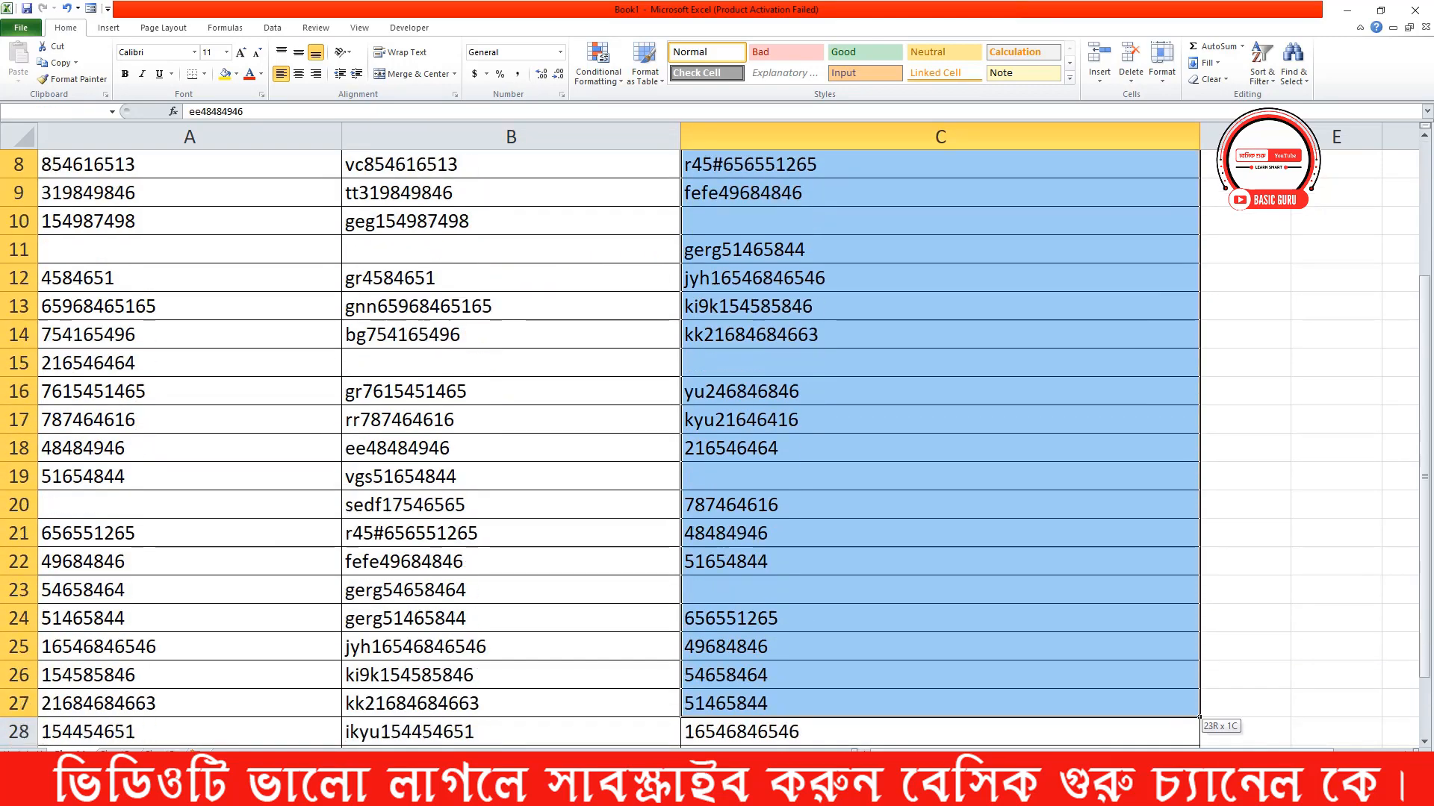
left_click_drag(807, 754, 796, 703)
left_click(784, 617)
left_click(755, 538)
left_click(759, 400)
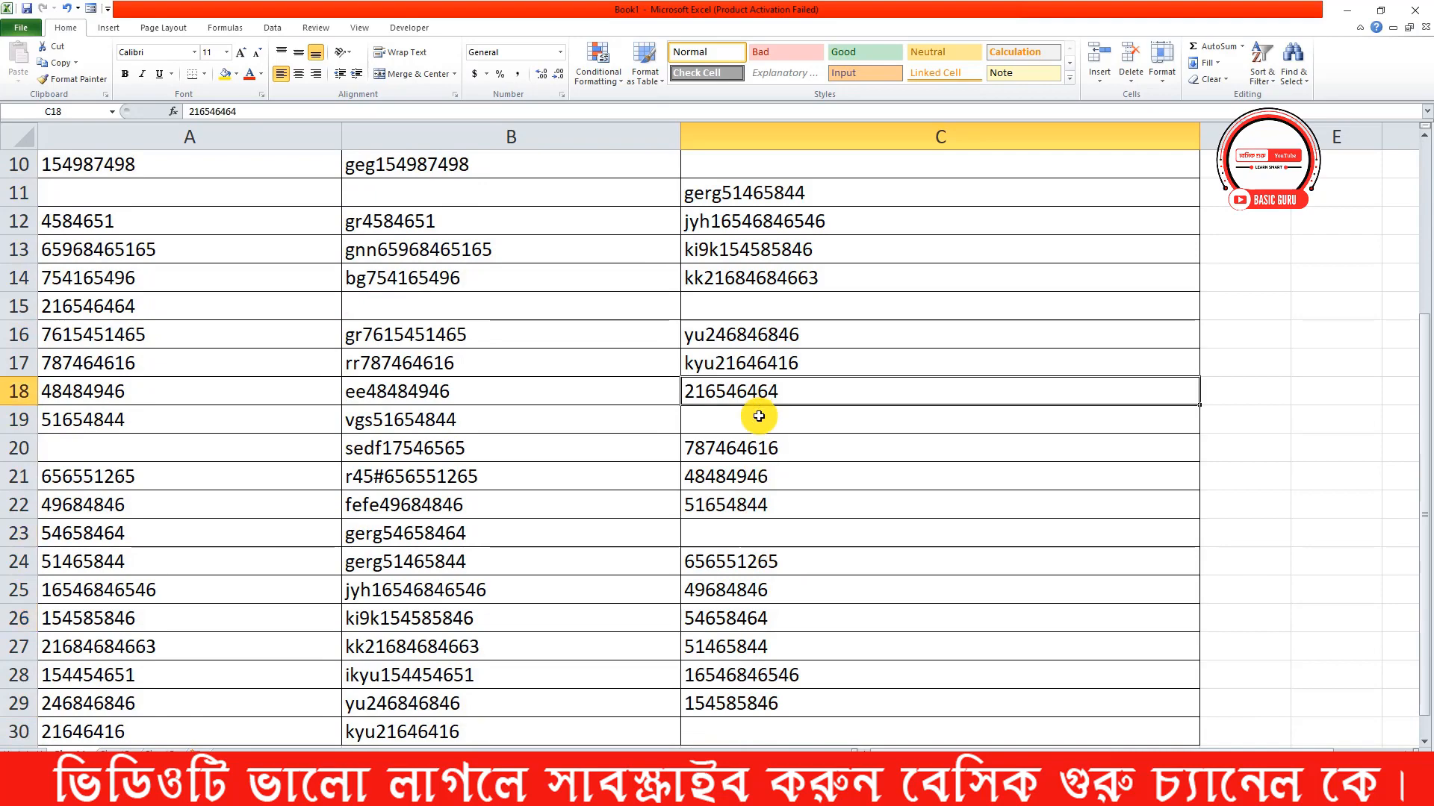
left_click(759, 416)
left_click(772, 314)
scroll(792, 388, "up", 3)
left_click(773, 473)
scroll(772, 473, "down", 7)
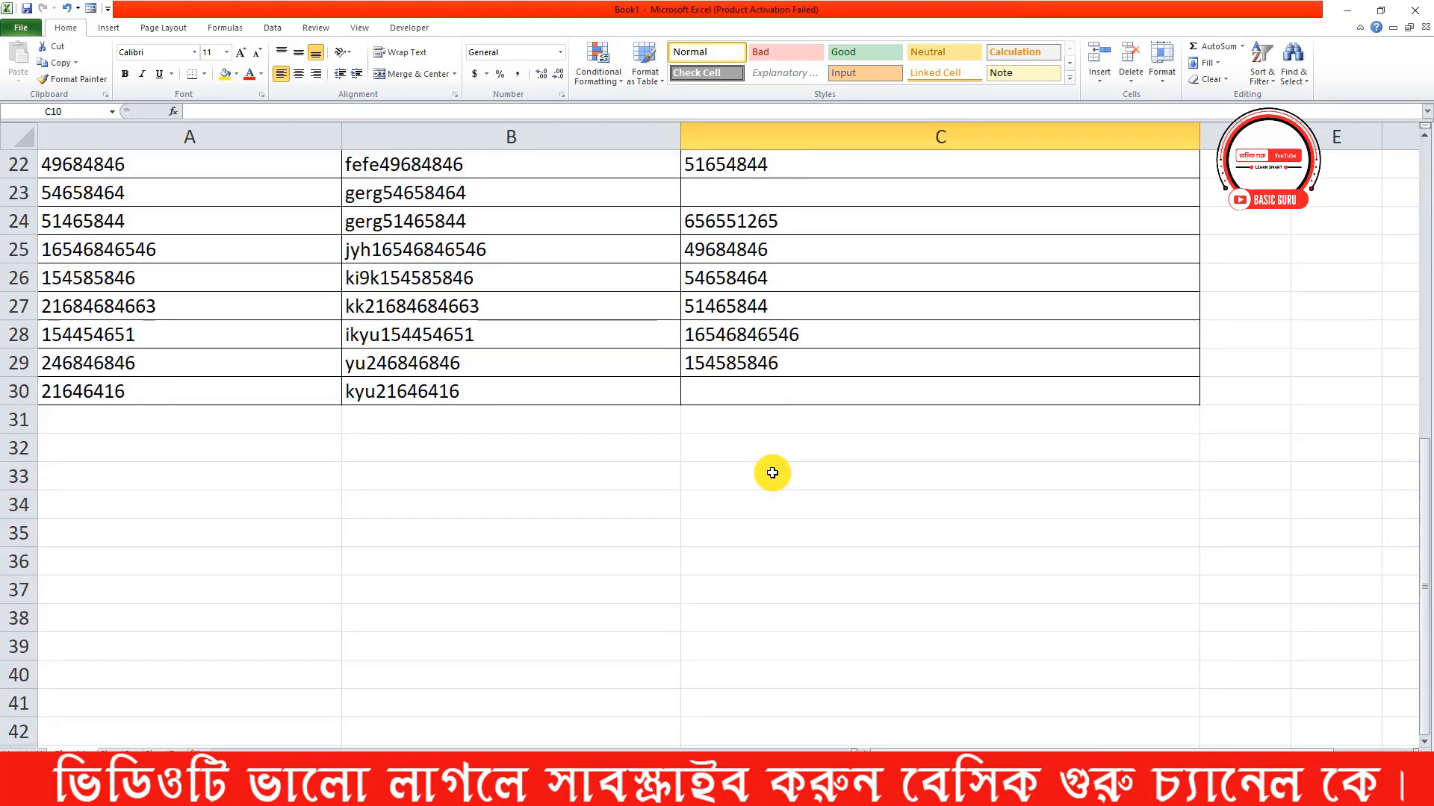
left_click(762, 391)
scroll(762, 390, "up", 7)
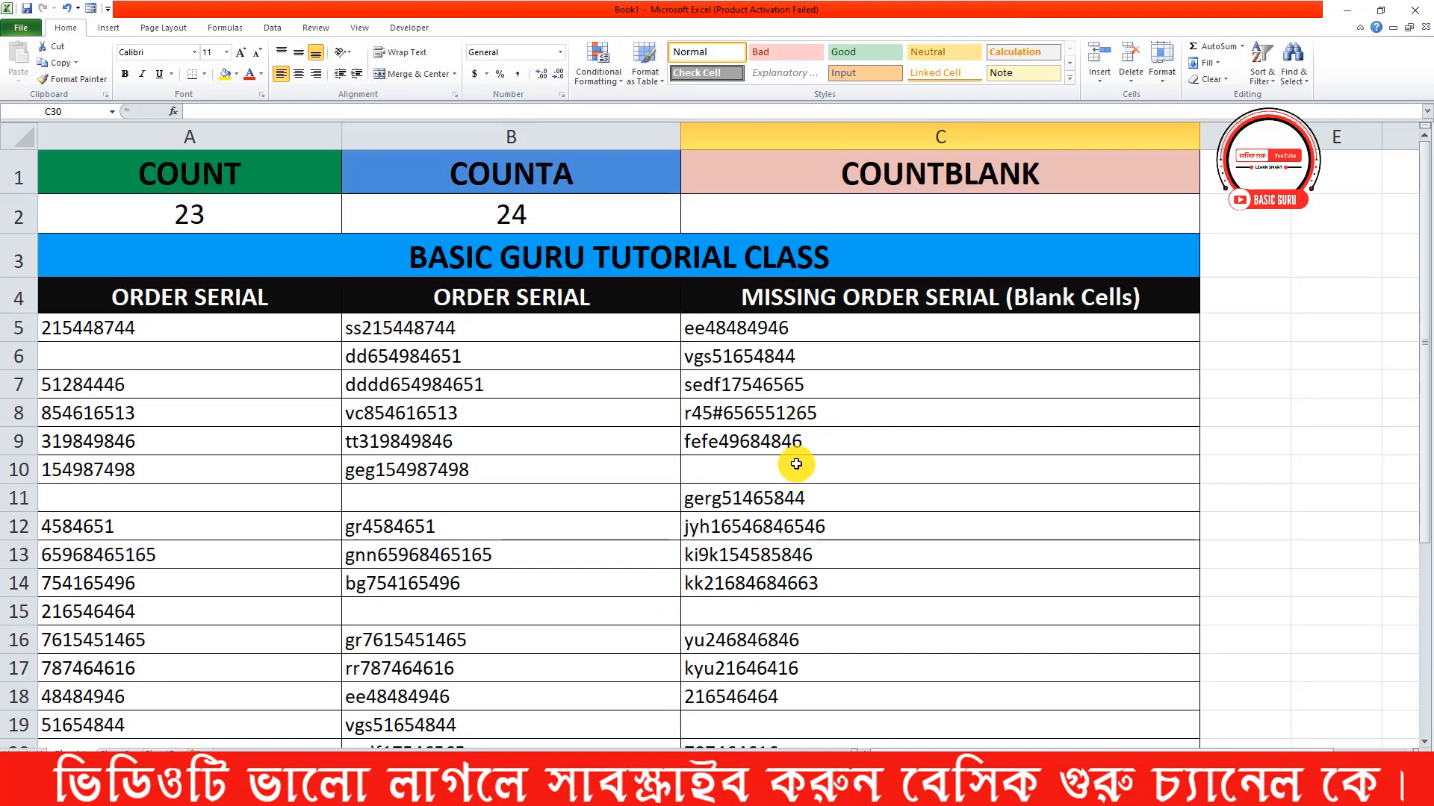
scroll(800, 464, "down", 5)
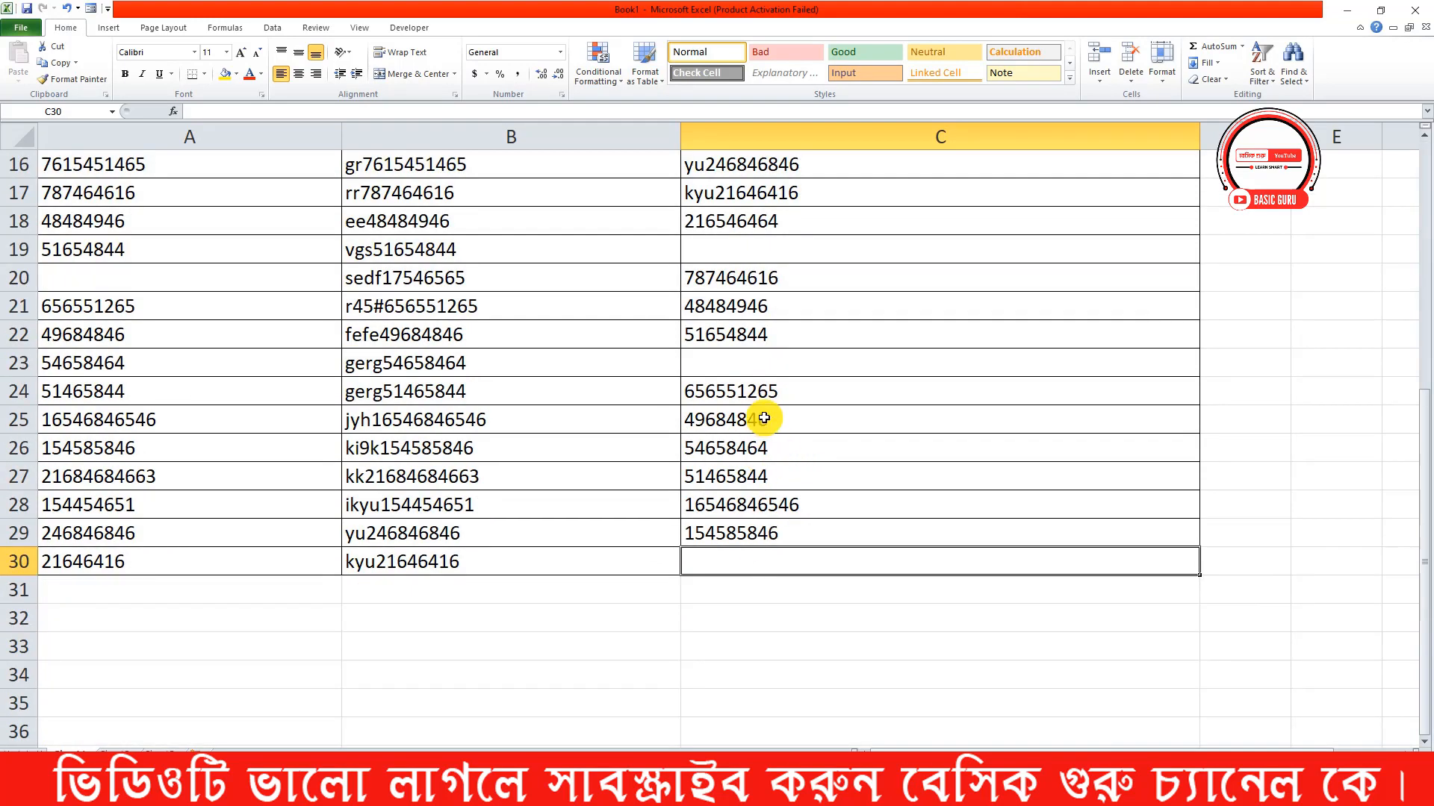
left_click(780, 363)
left_click(778, 221)
scroll(777, 224, "up", 3)
left_click(778, 250)
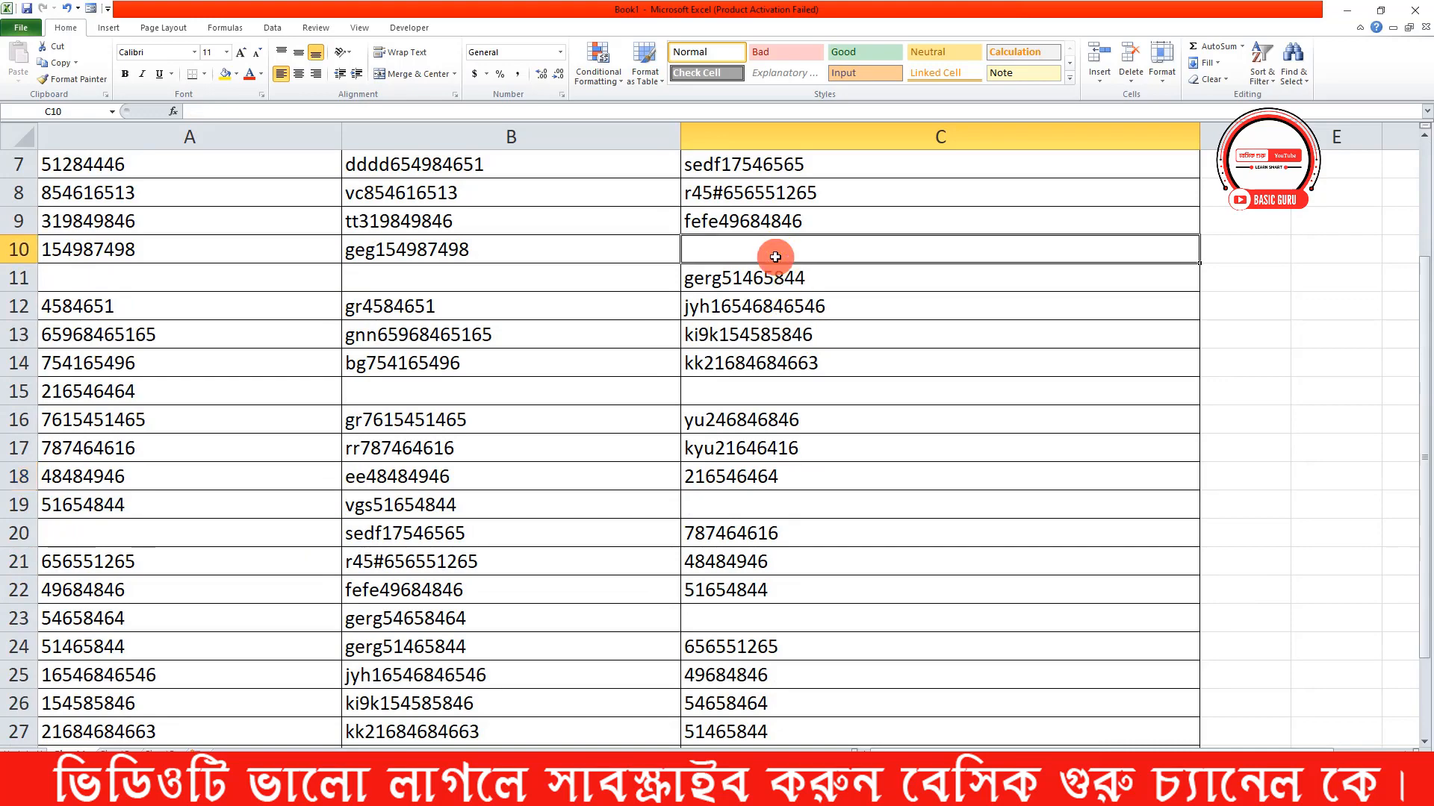
scroll(781, 373, "up", 2)
scroll(800, 430, "down", 3)
scroll(800, 430, "up", 3)
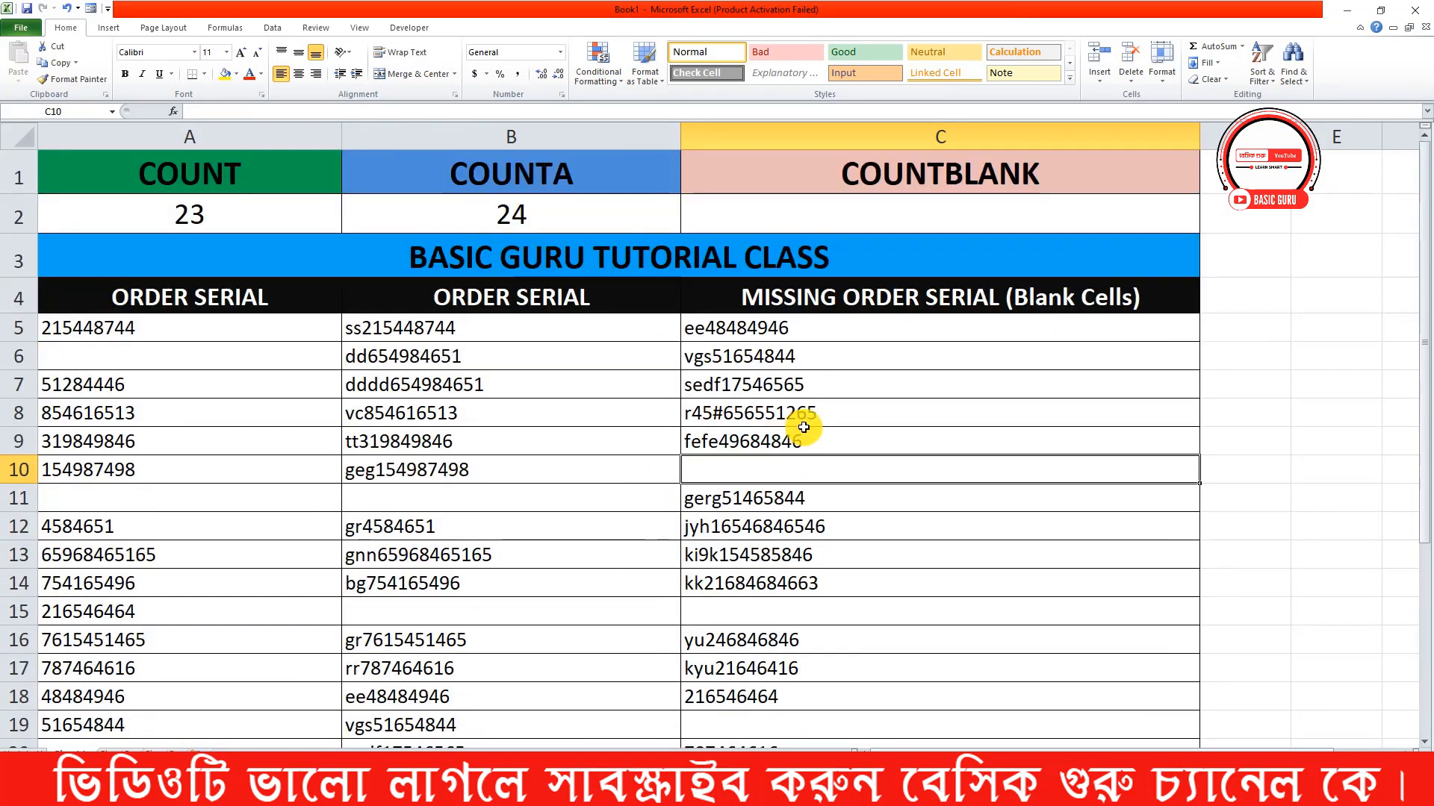
scroll(823, 419, "down", 5)
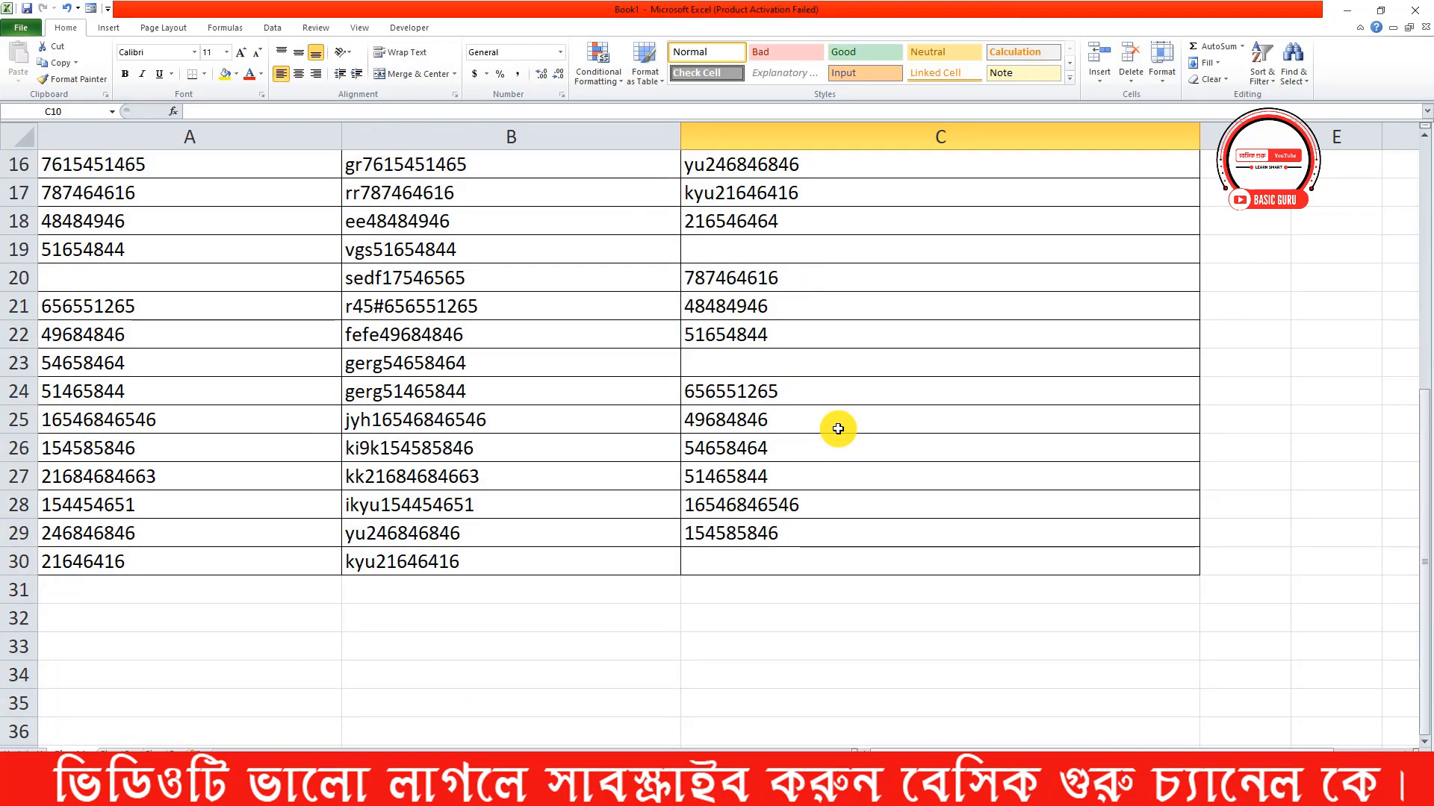
scroll(838, 429, "up", 5)
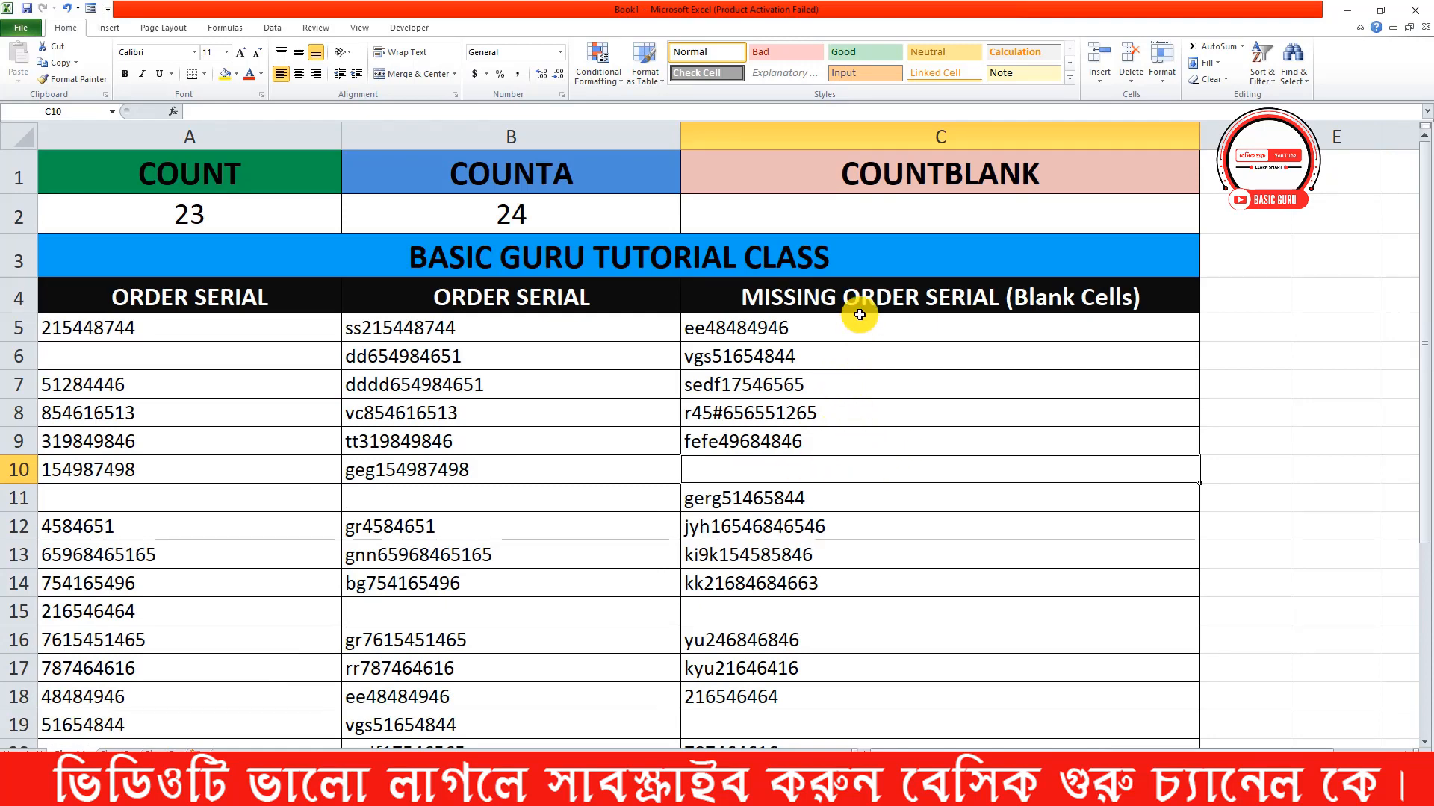
Enter the formula =COUNTBLANK(C5:C29) in cell C2 to count the missing order serials in column C.
left_click(913, 215)
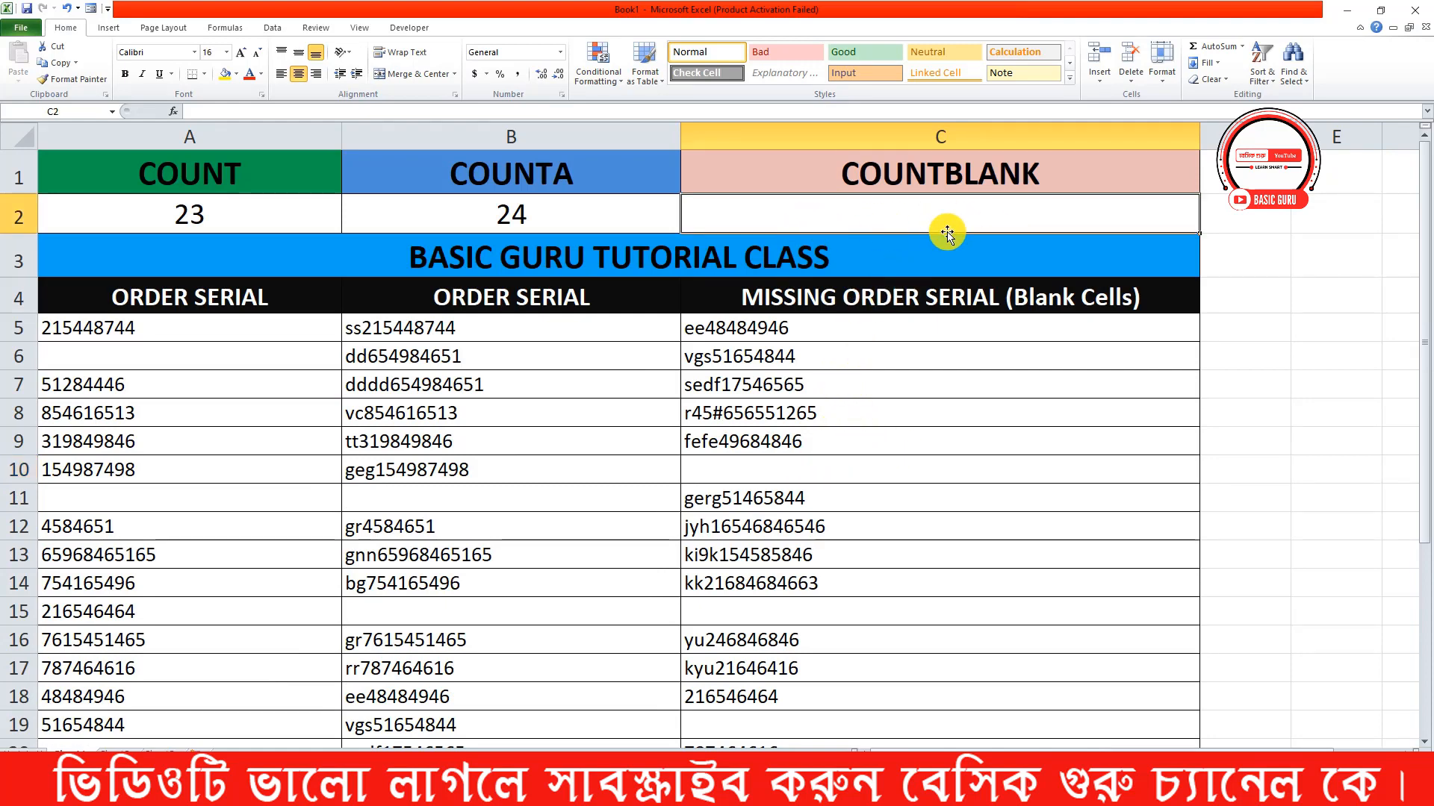
type("=")
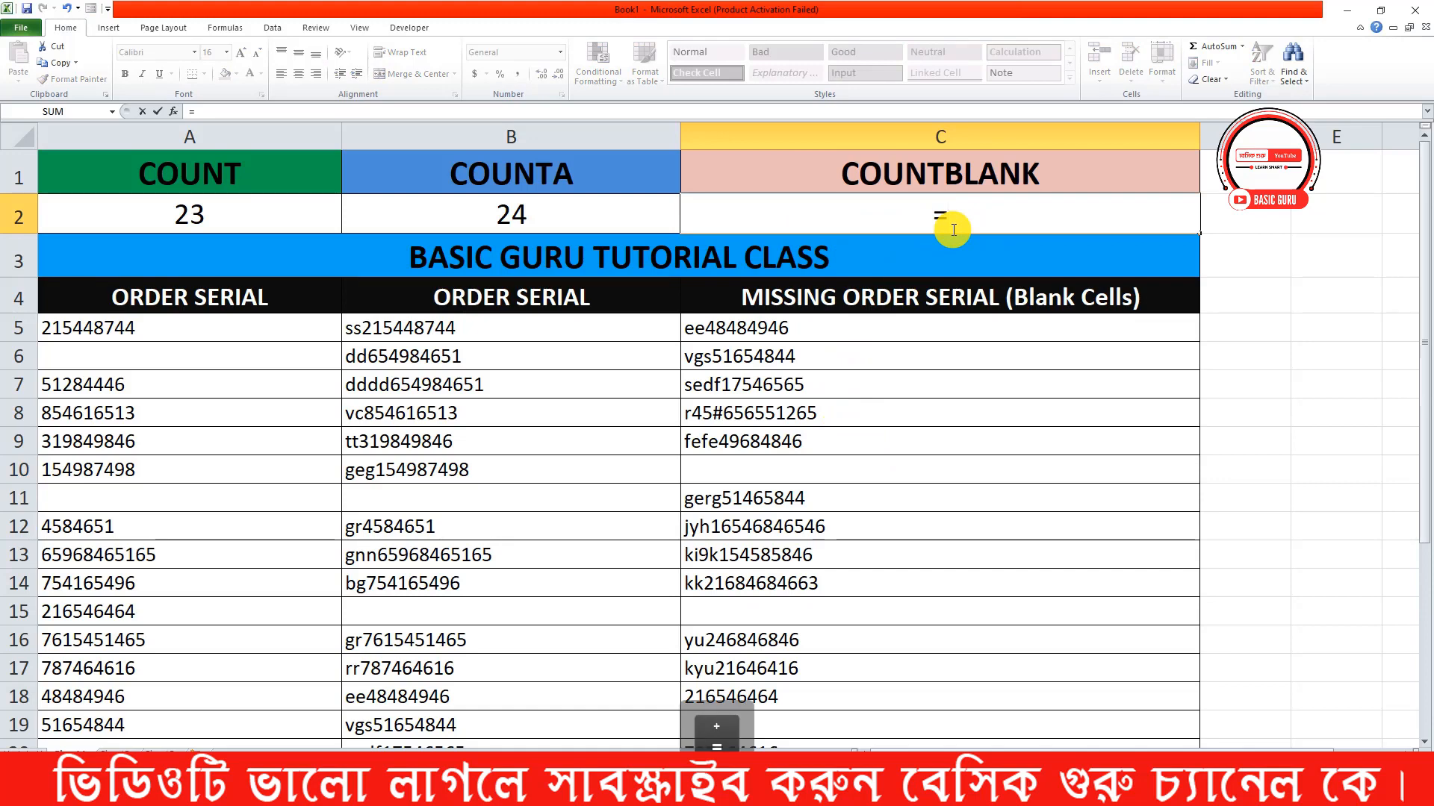
type("count")
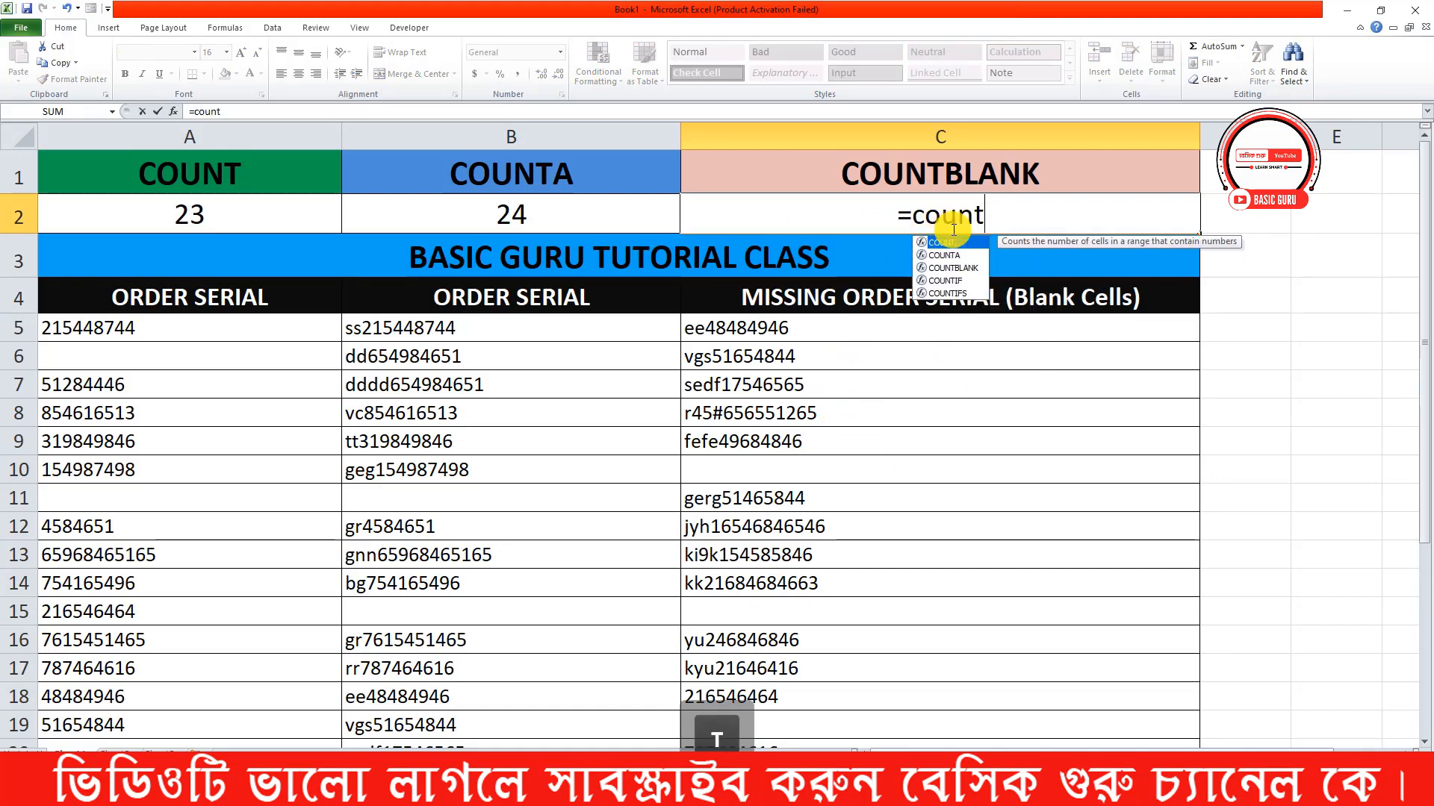
double_click(941, 269)
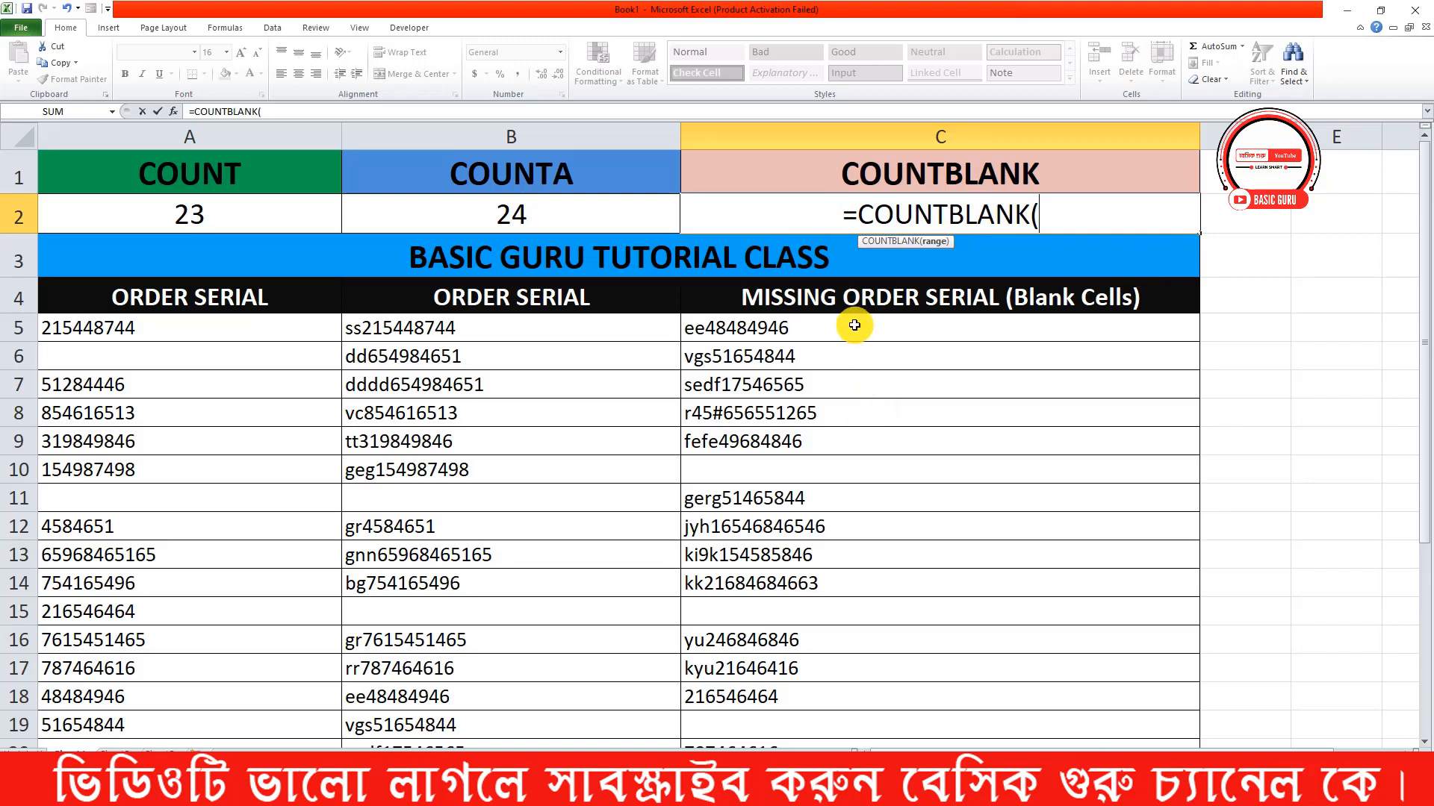
left_click_drag(855, 325, 834, 697)
left_click_drag(836, 749, 837, 691)
scroll(829, 664, "up", 4)
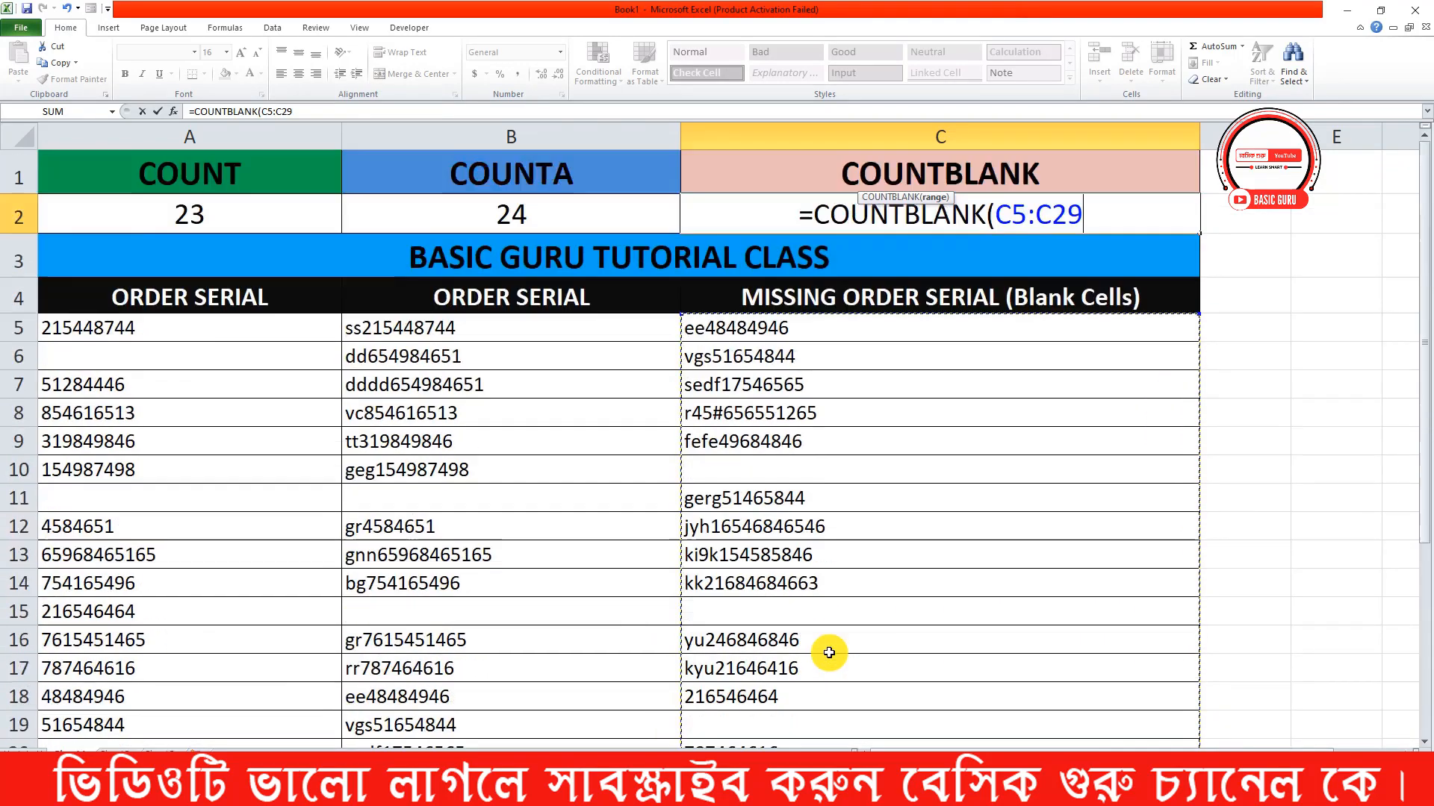
type(")")
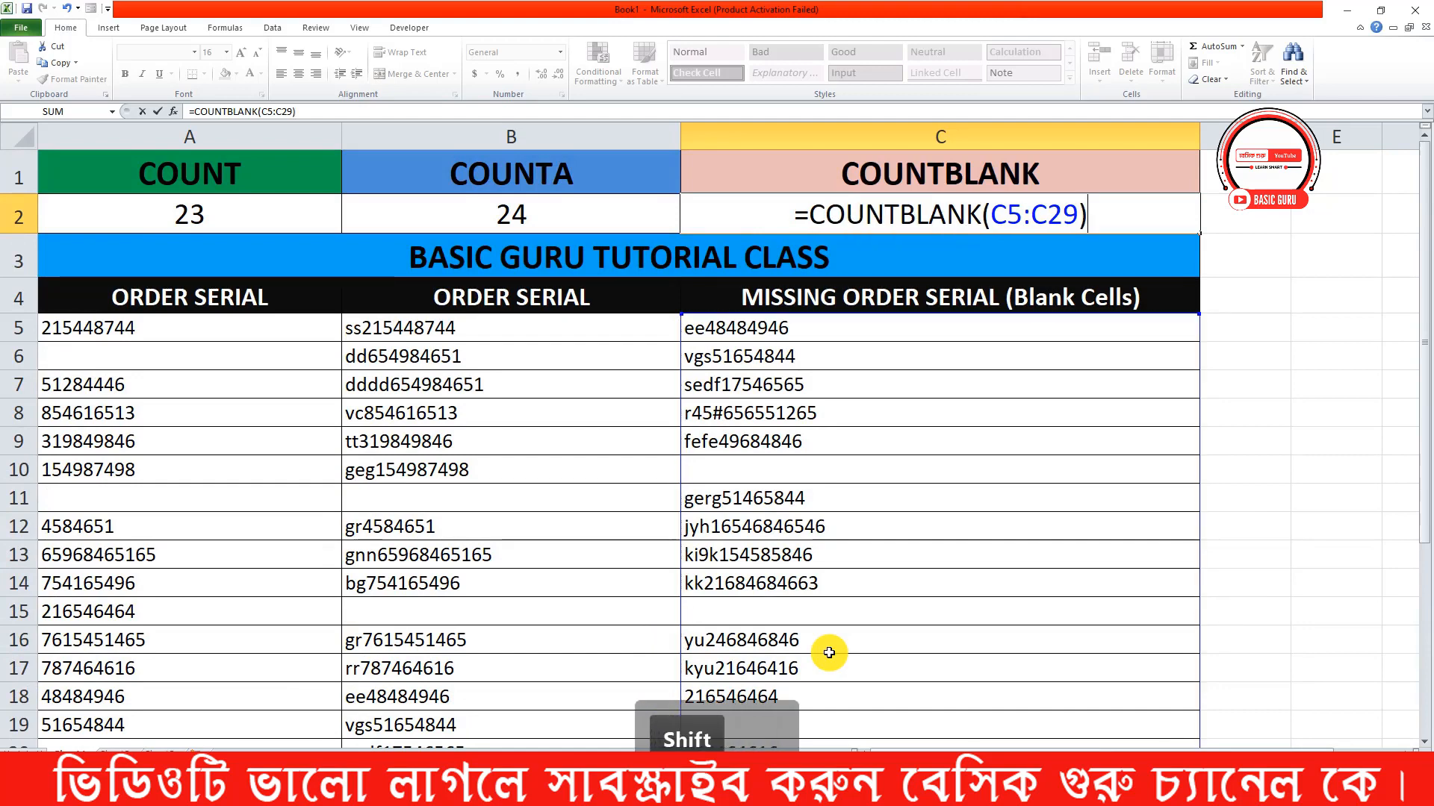
key("Return")
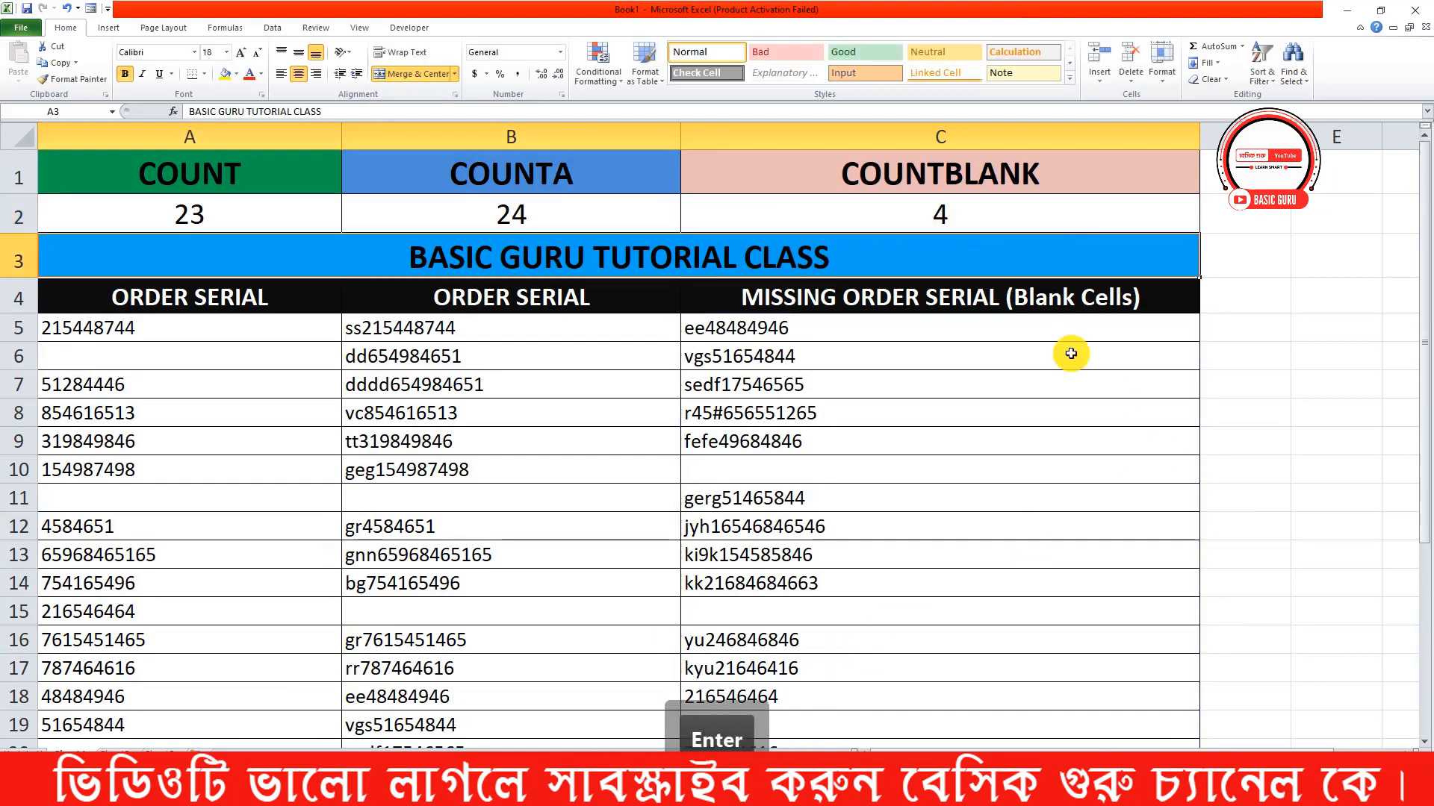
Check the COUNTBLANK result in C2 against the blank cells C10, C15, C19 and C23.
left_click(944, 212)
left_click(858, 469)
scroll(903, 484, "down", 2)
scroll(903, 484, "down", 1)
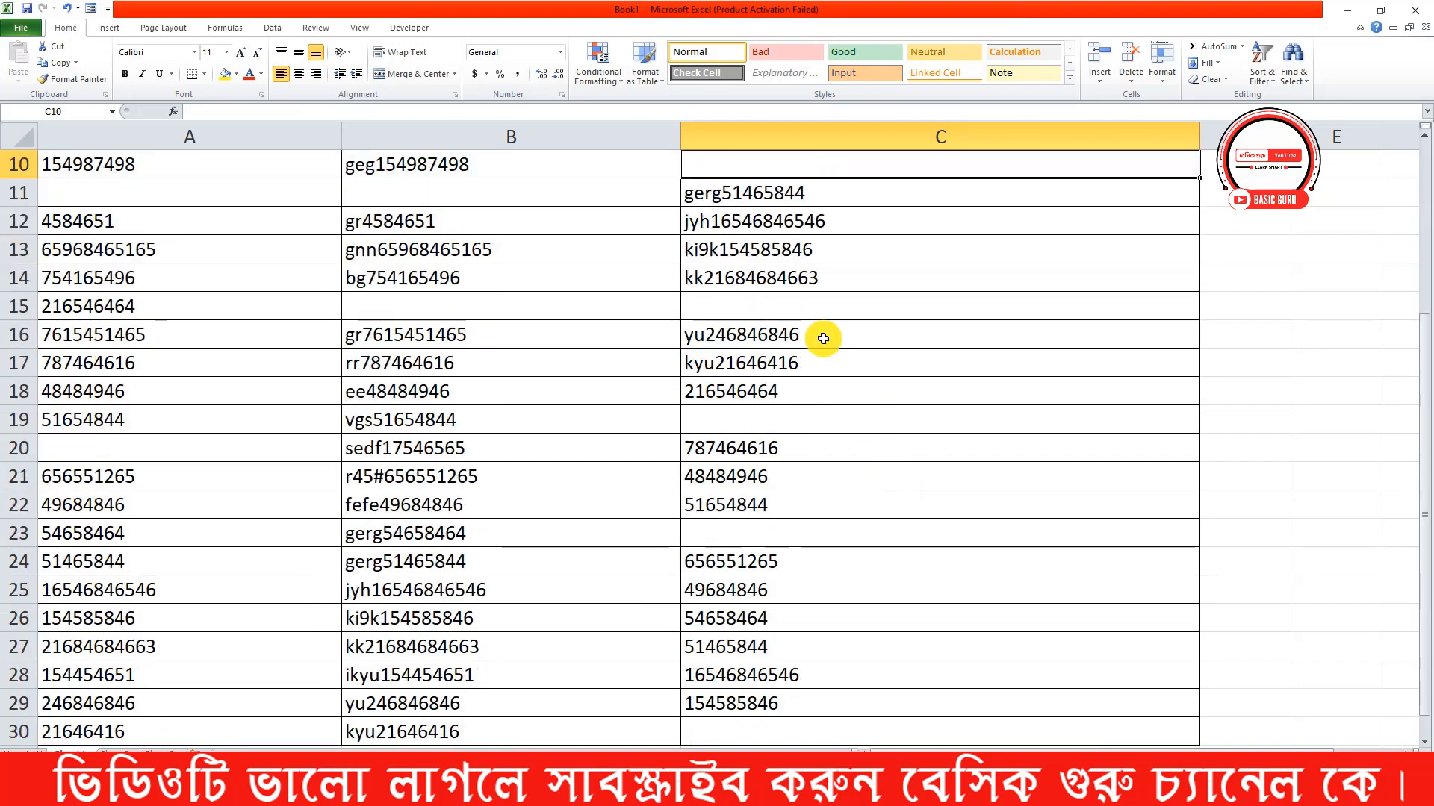
left_click(821, 312)
left_click(822, 423)
left_click(835, 535)
scroll(838, 560, "down", 2)
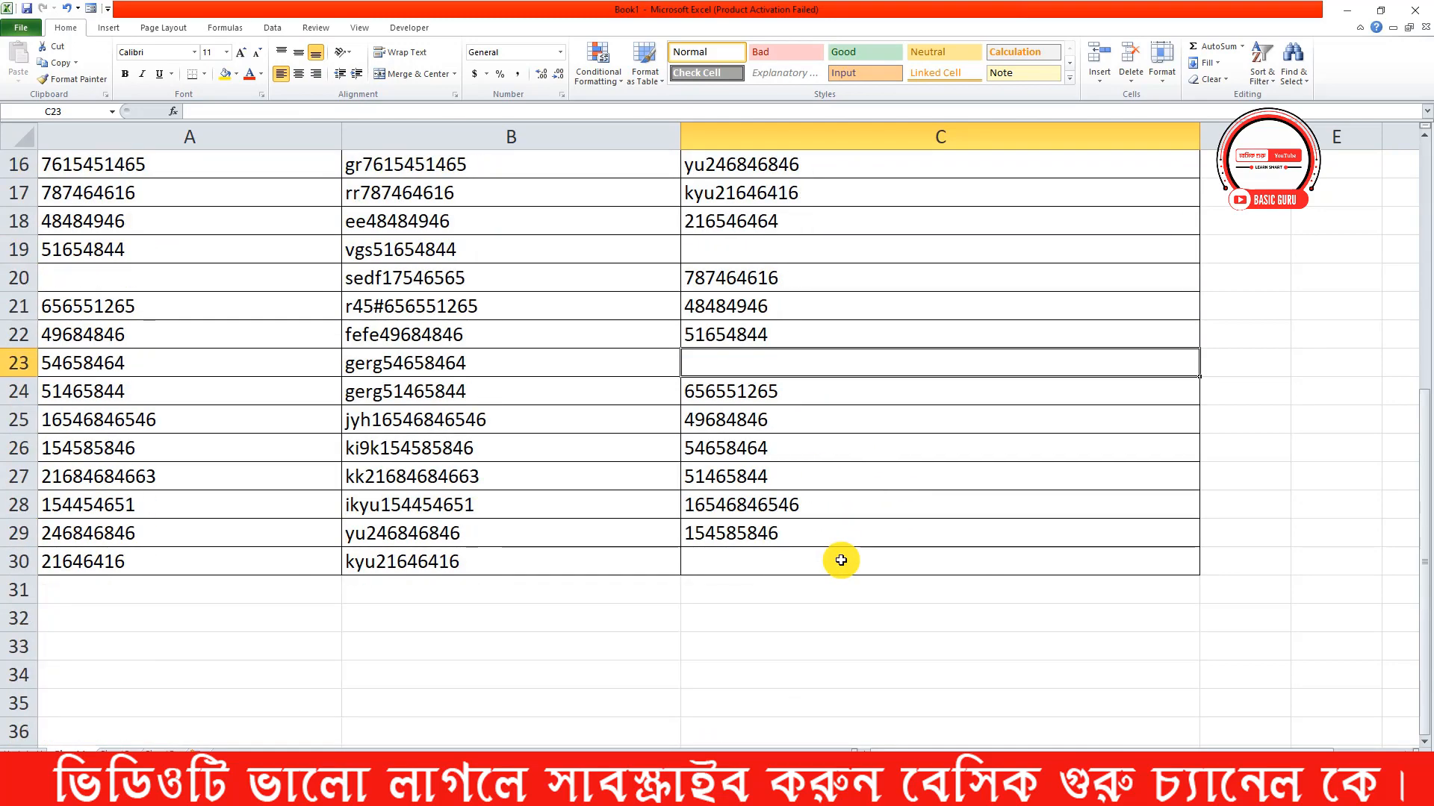
scroll(838, 559, "up", 5)
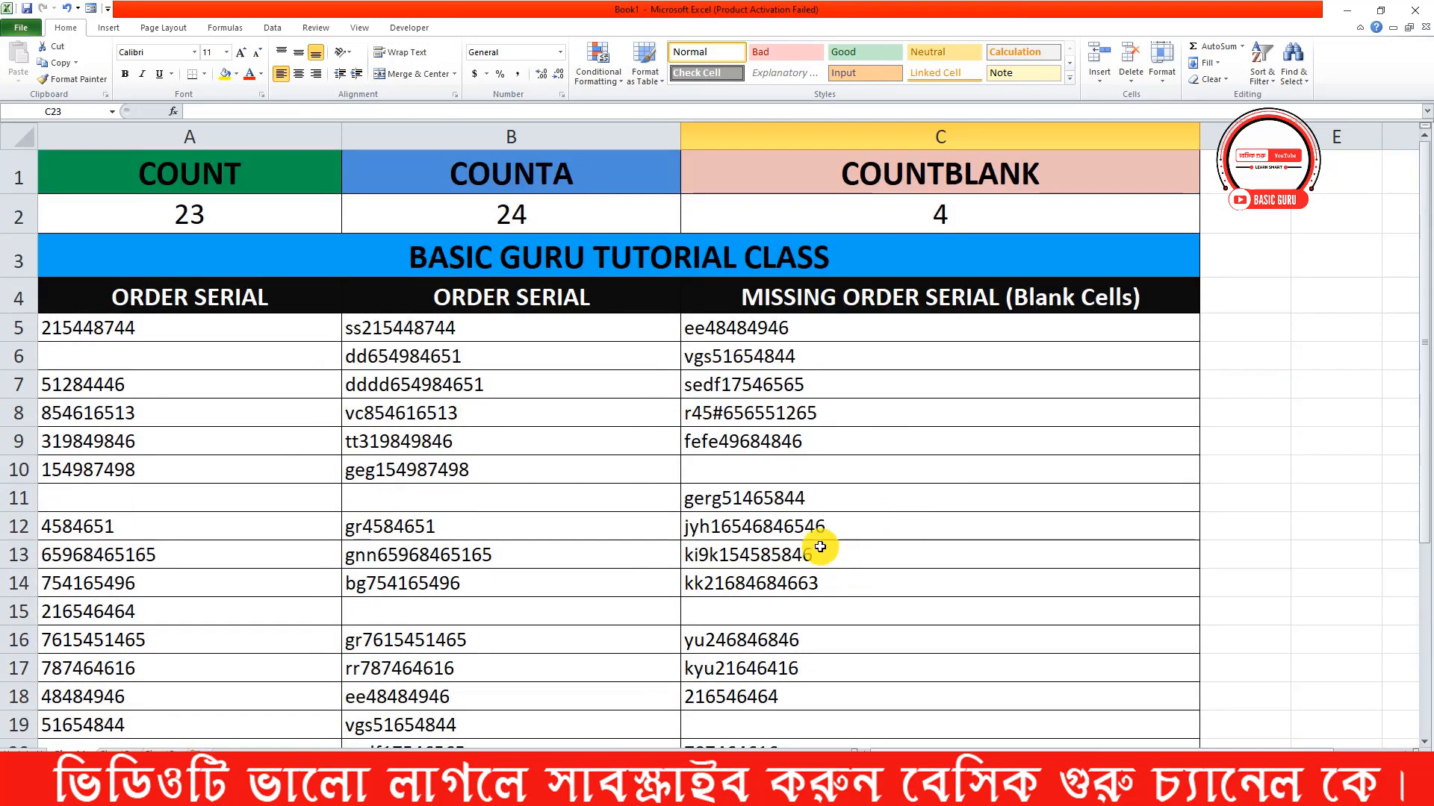
Clear the order serials in cells C7 and C13 to test the COUNTBLANK formula.
left_click(788, 388)
key("Delete")
key("Return")
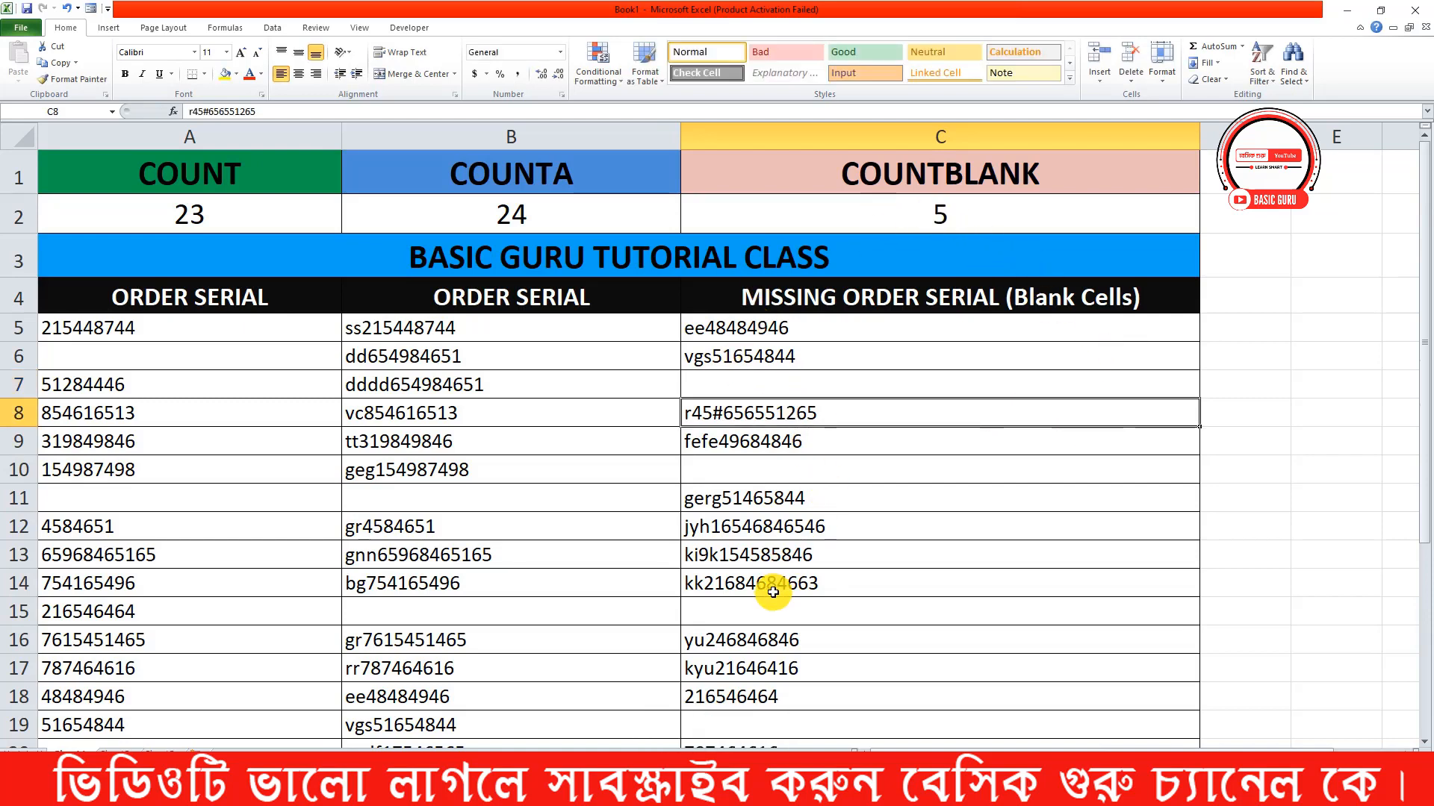
left_click(766, 565)
key("BackSpace")
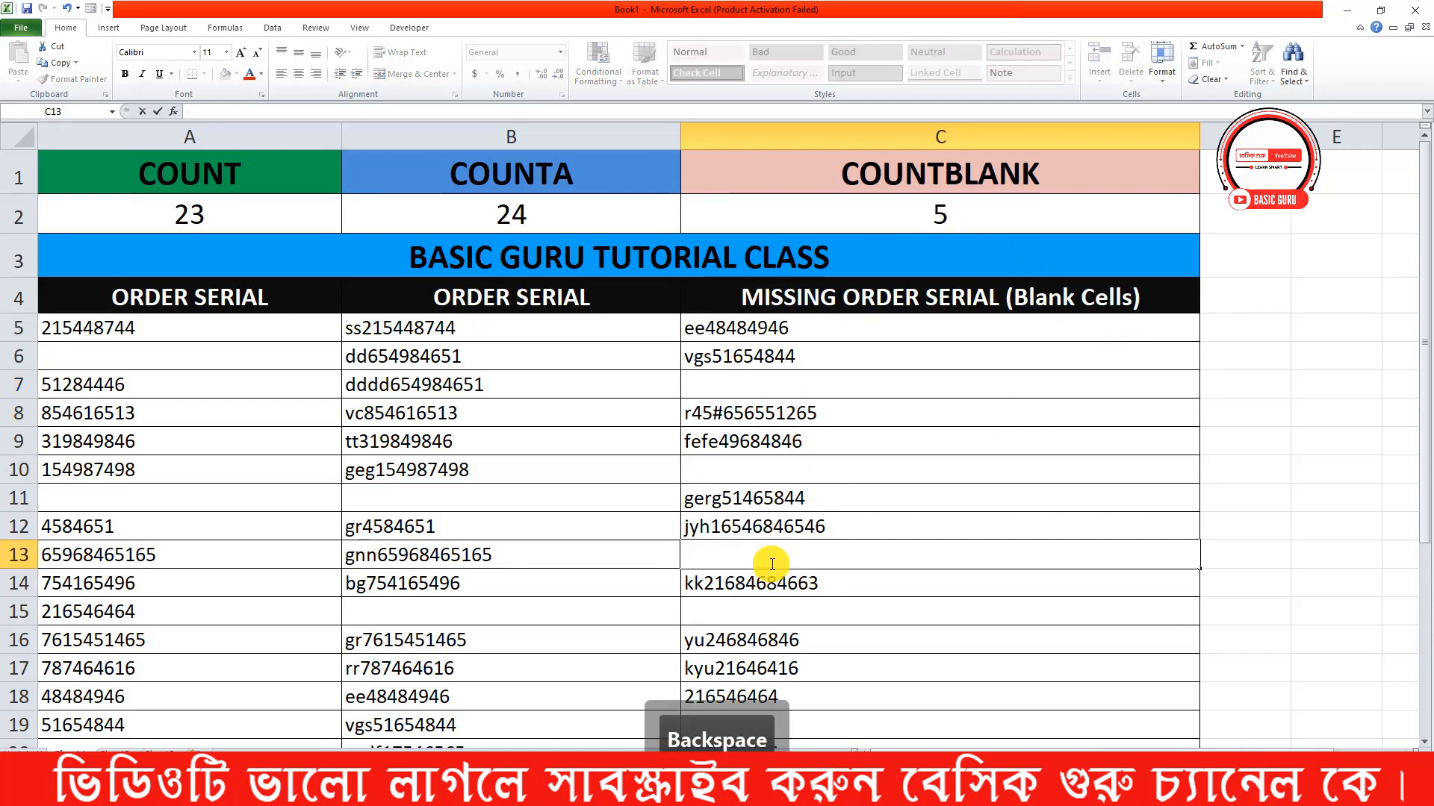
key("Return")
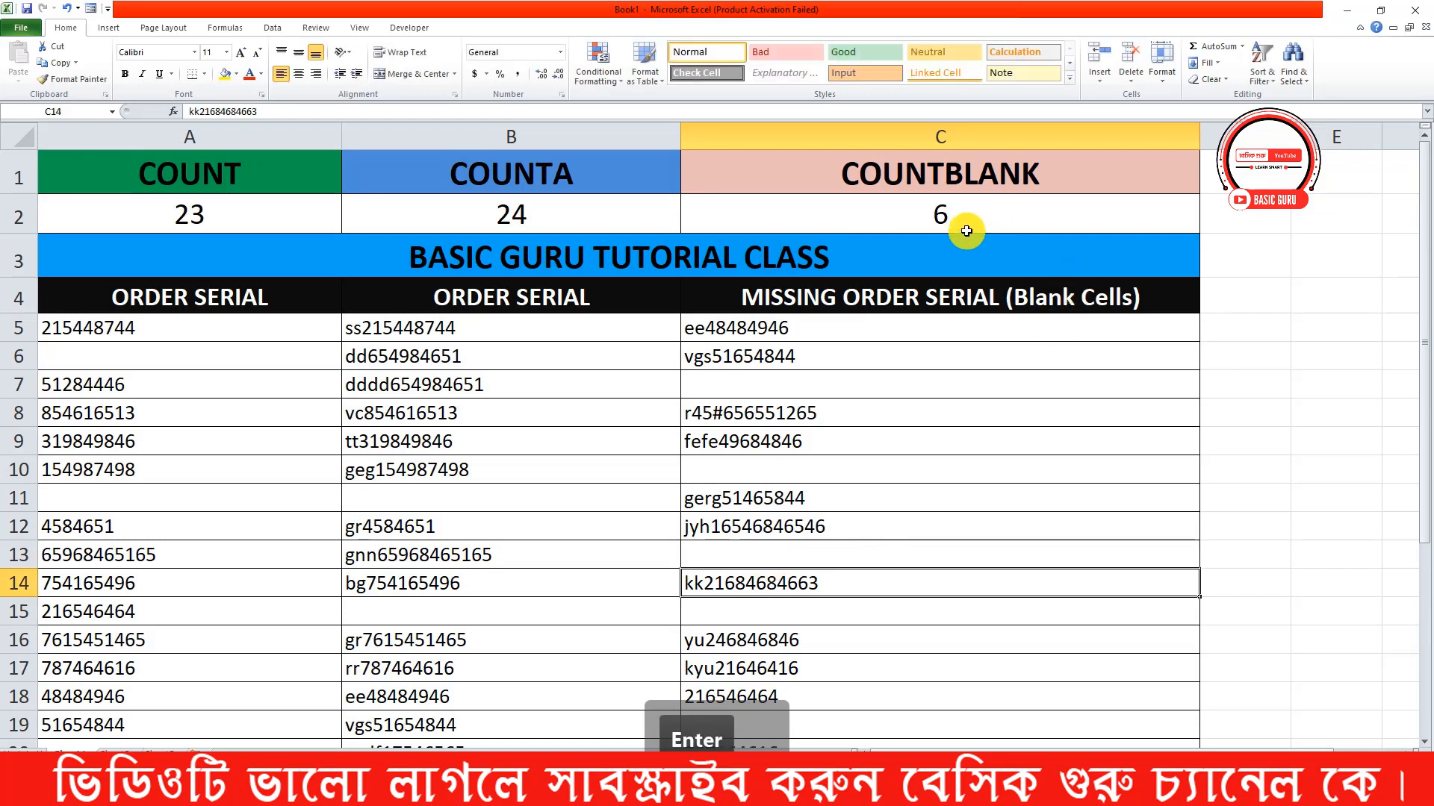
left_click(769, 469)
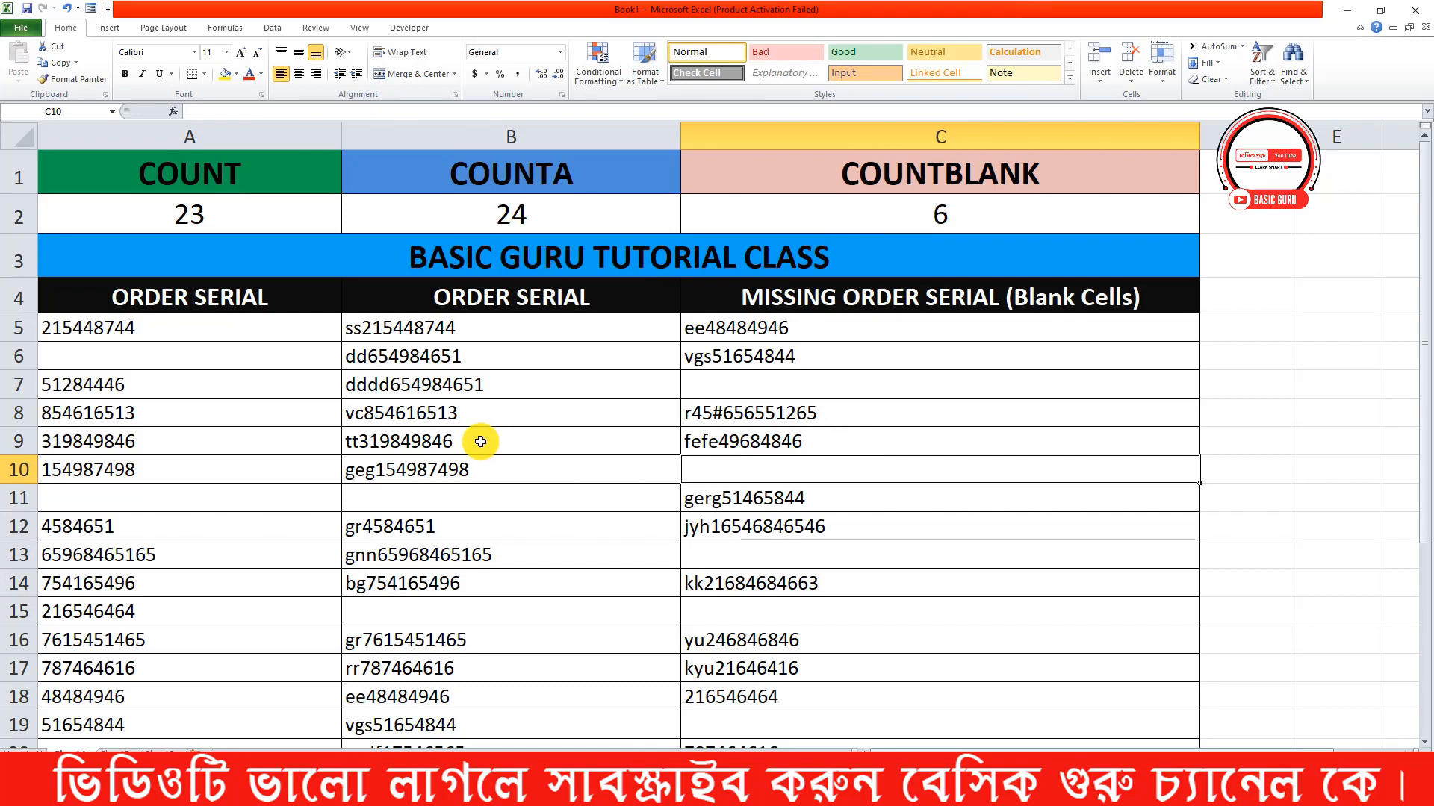
left_click(971, 187)
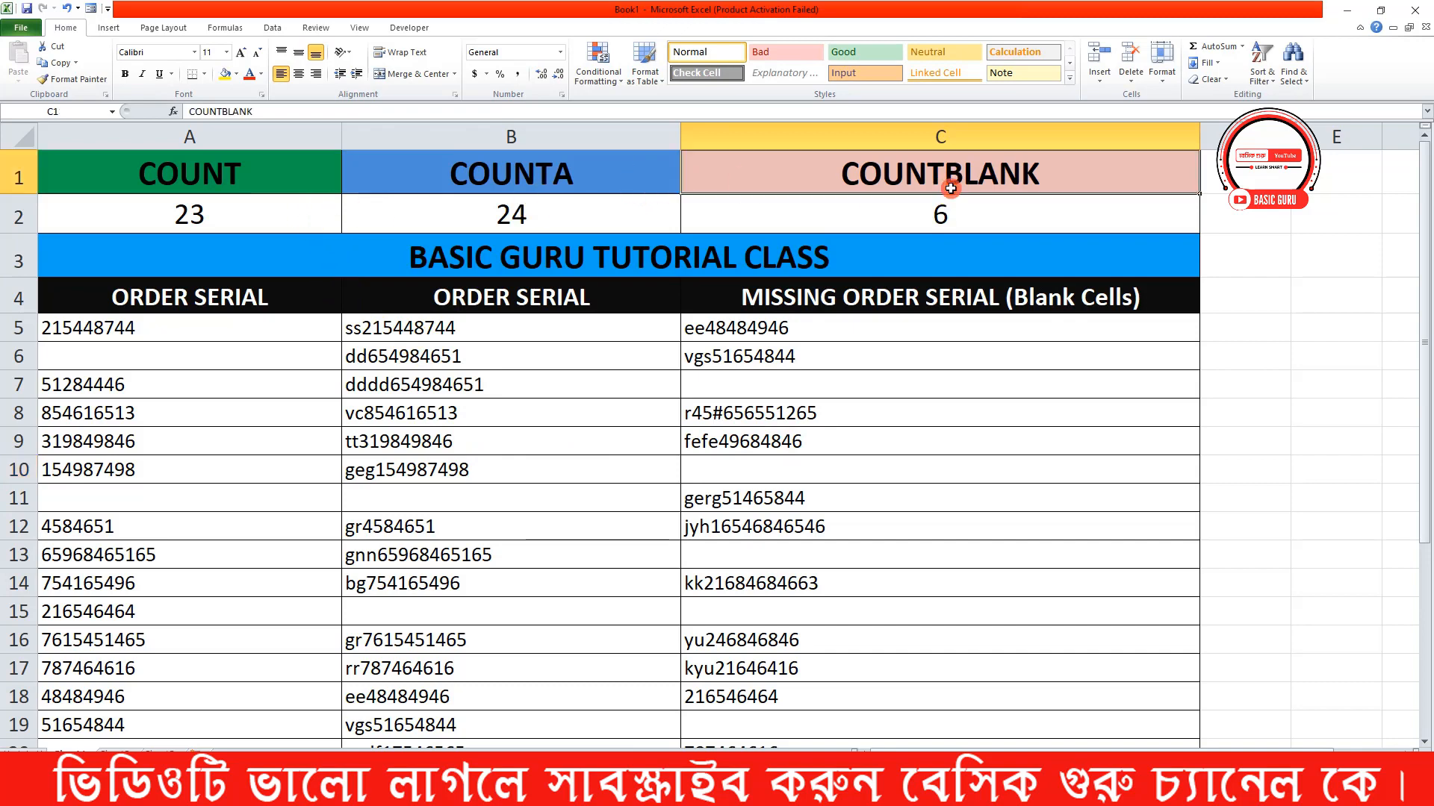